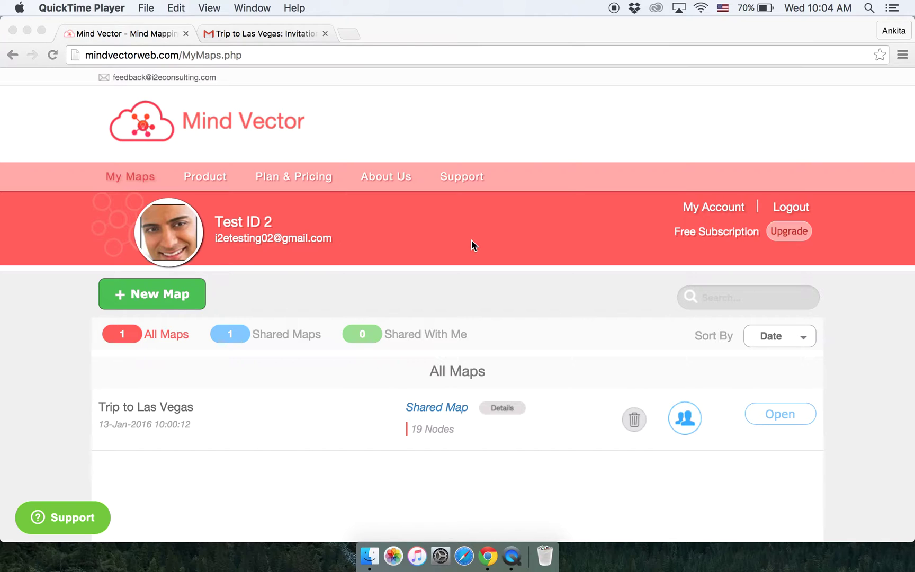
Create a fresh untitled mind map showing only a central 'New Map' node
click(166, 292)
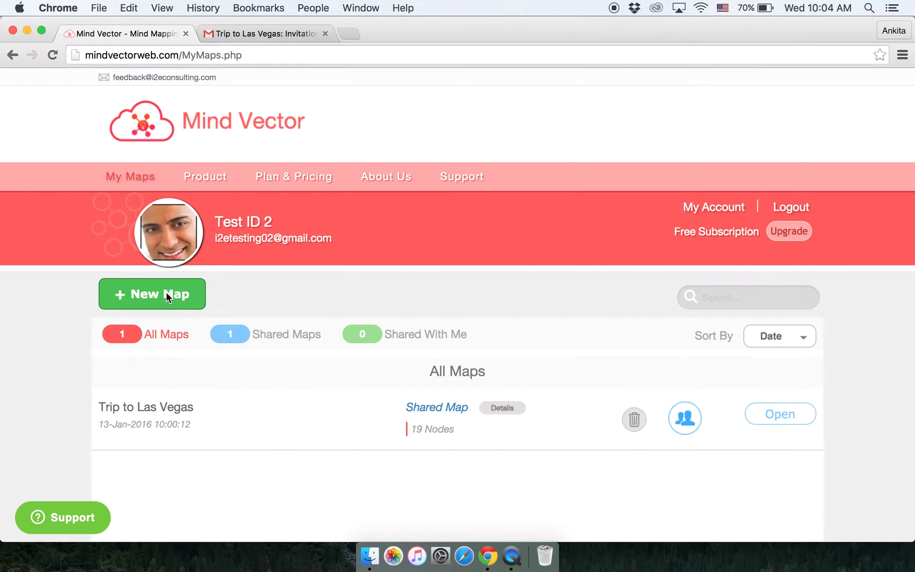
click(166, 293)
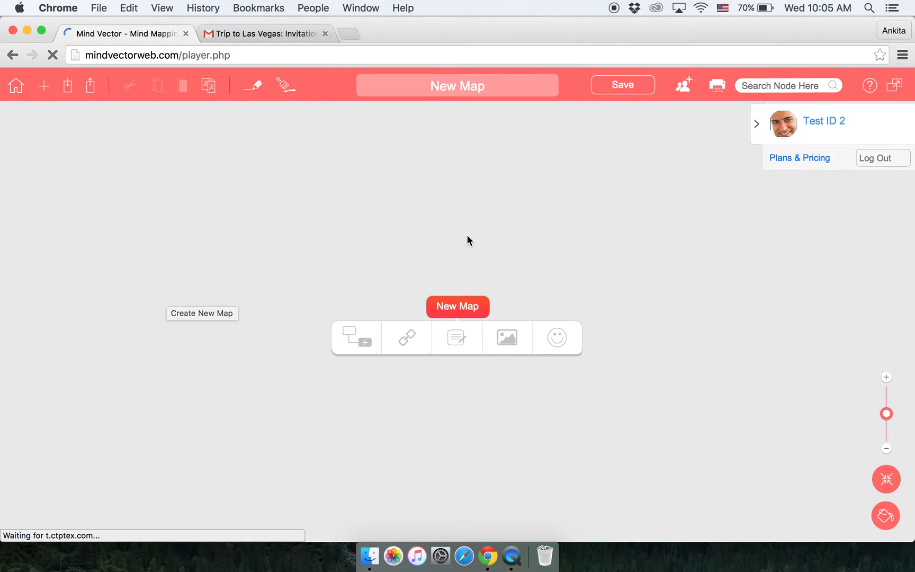
Rename the central 'New Map' node to 'Trip to Las Vegas'
double_click(460, 314)
text(Trip)
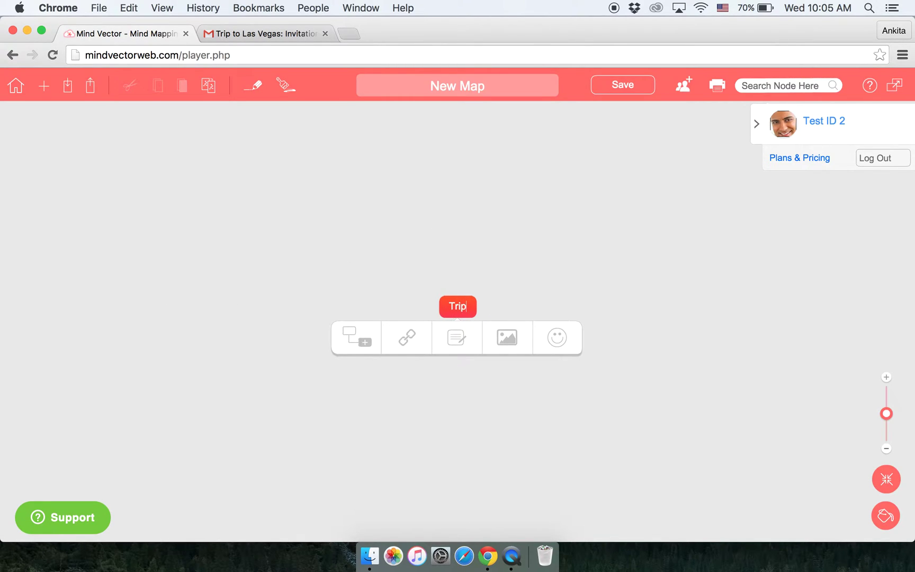
text( to)
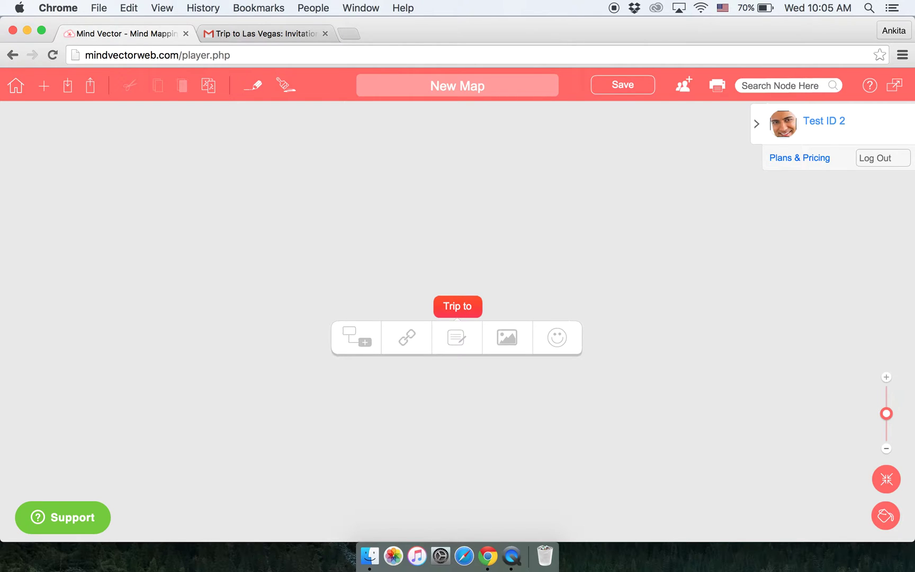
text( Las Ve)
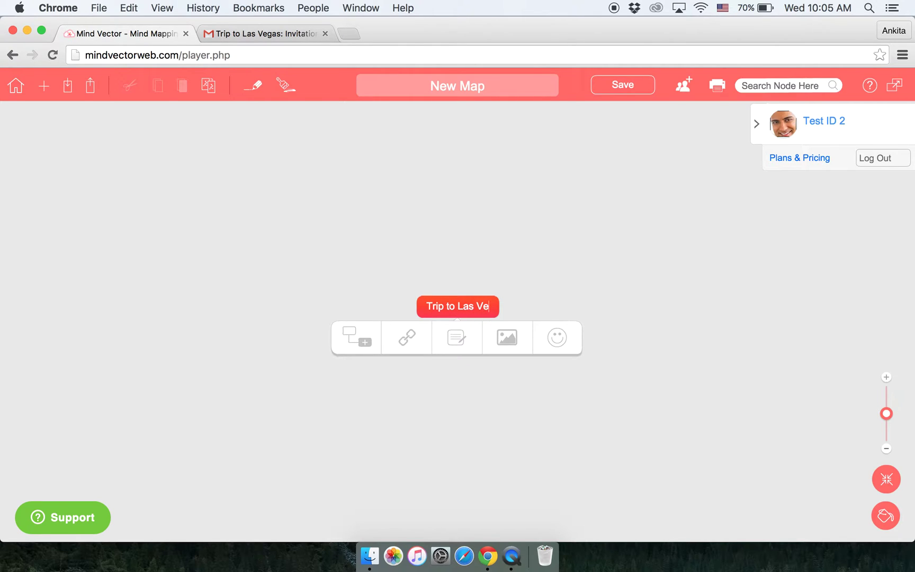
text(g)
text(as)
key(Return)
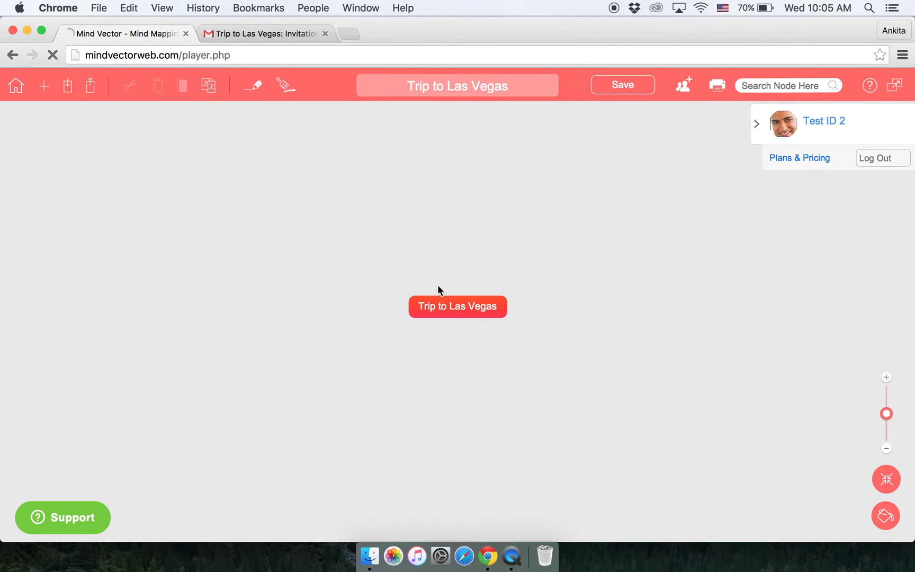
Add three 'New Node' children under the root, then delete the extra one
click(444, 306)
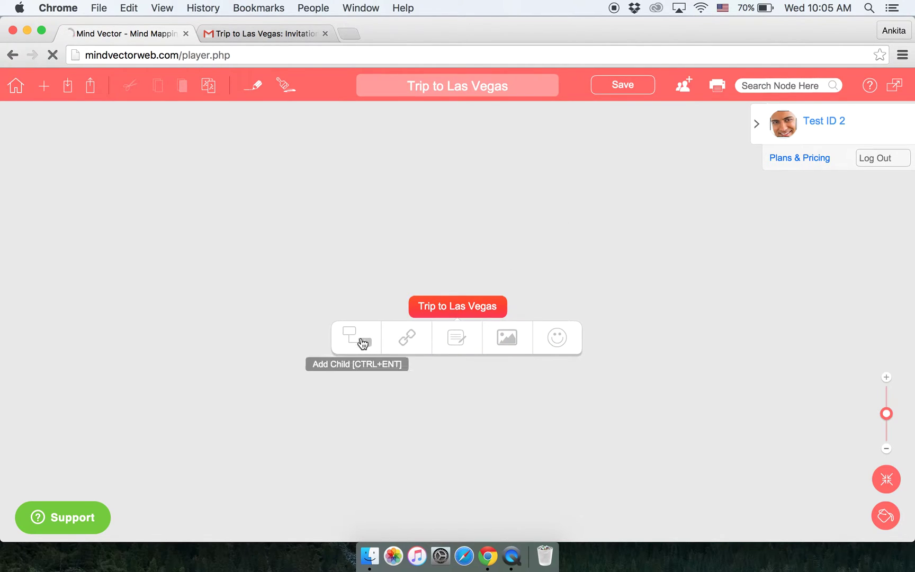
click(362, 343)
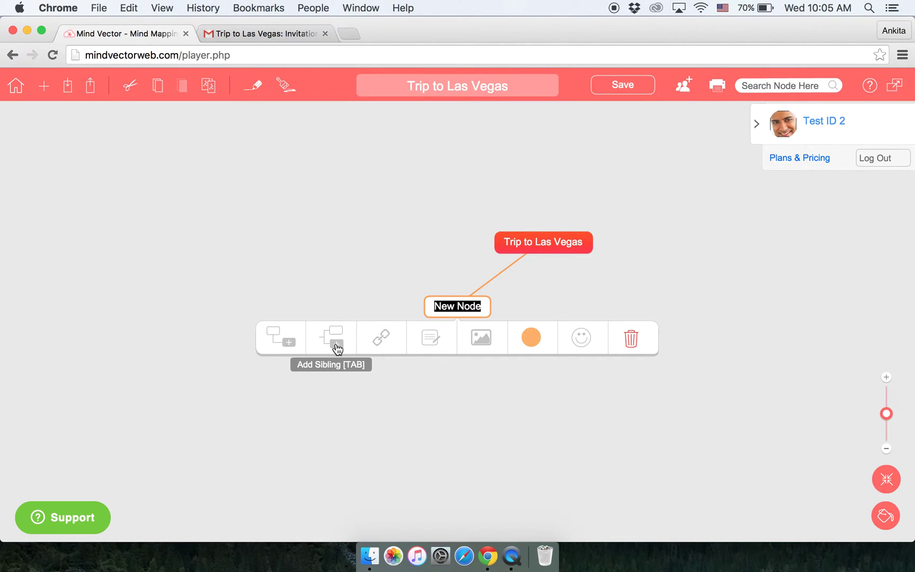
click(338, 349)
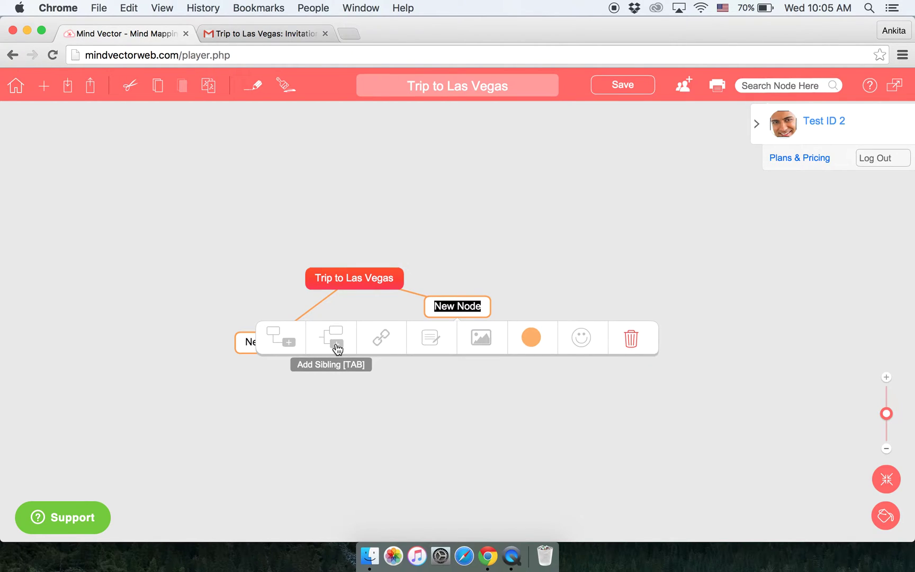
click(338, 349)
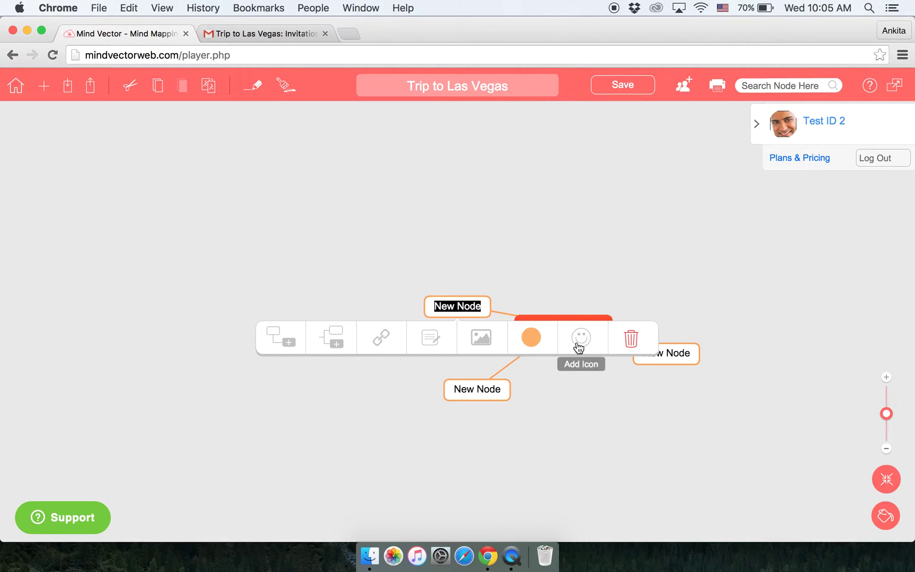
click(633, 340)
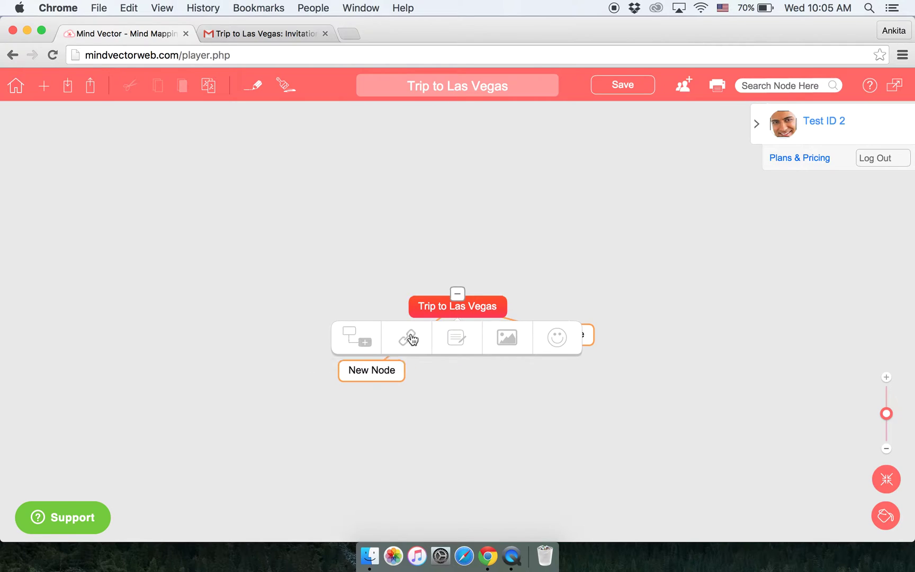
click(650, 237)
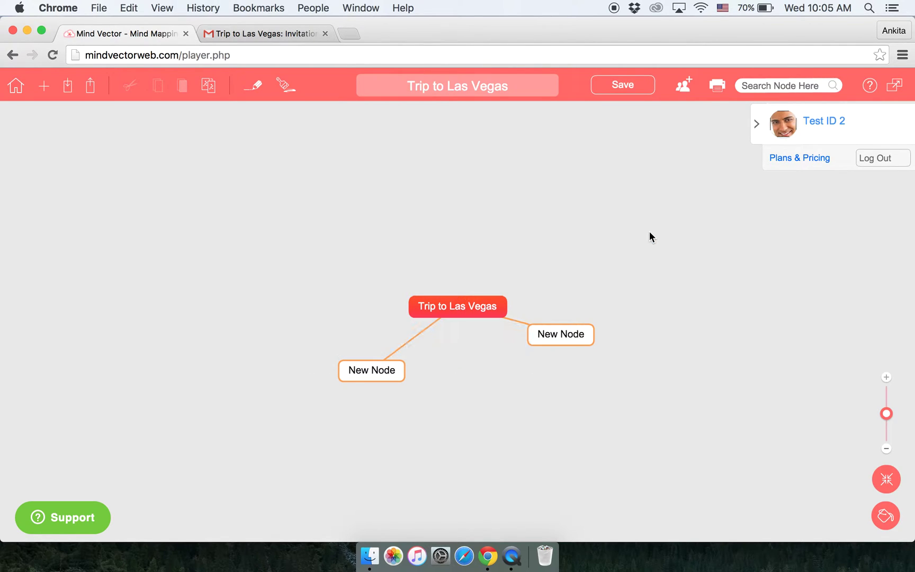
Save the three-node map and return to the My Maps list
click(607, 92)
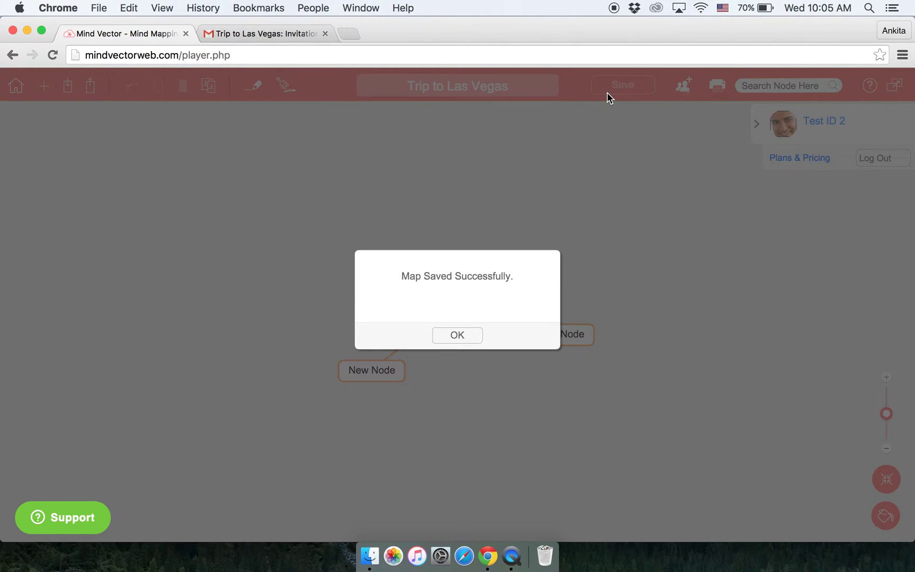
click(461, 335)
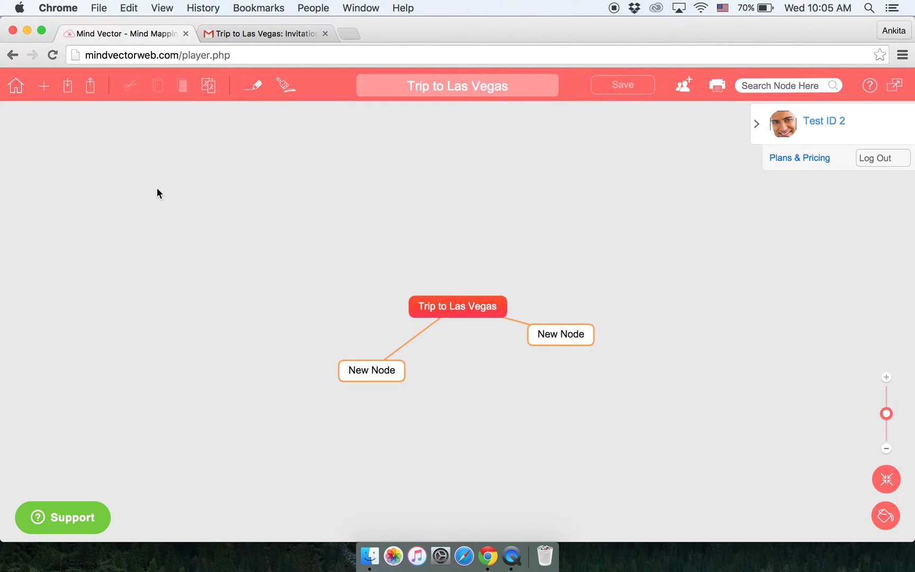
click(18, 96)
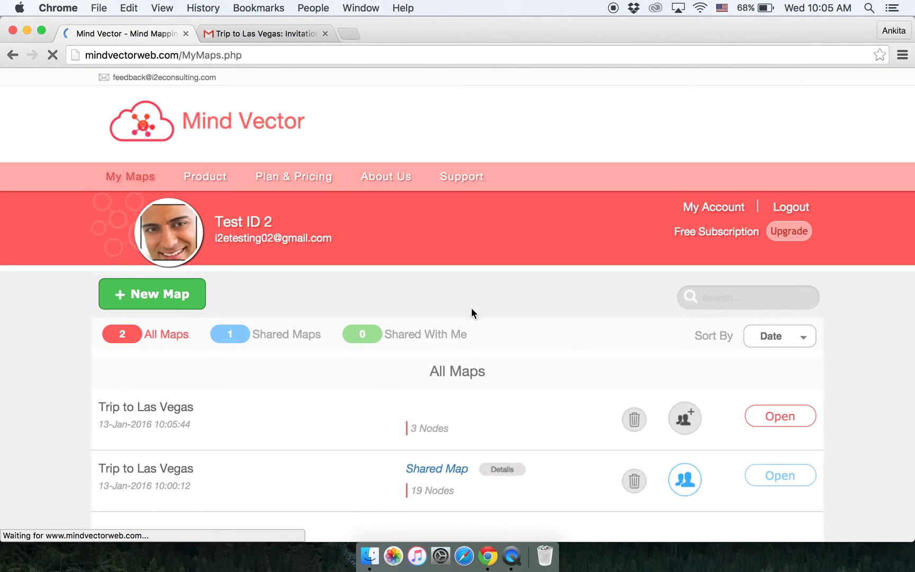
Open the shared 19-node Trip to Las Vegas map and view the Bookings web link
click(797, 480)
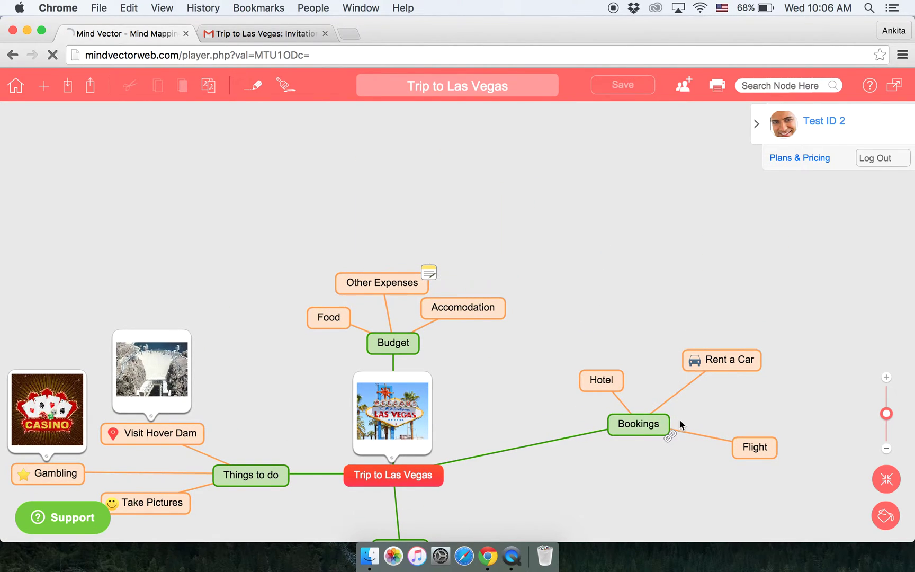
click(671, 439)
Close the Bookings link, zoom in, and collapse then re-expand the Bookings branch
click(671, 439)
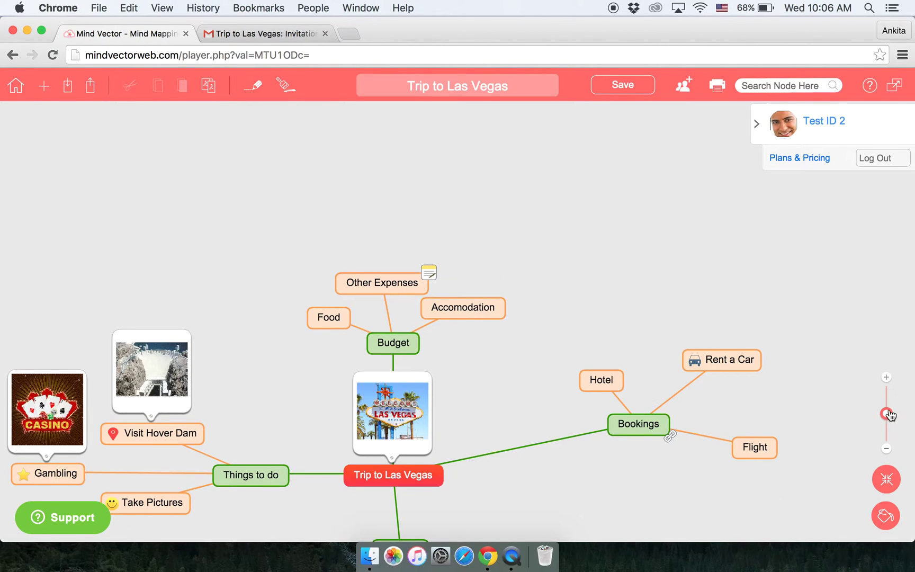
mouse_move(887, 413)
mouse_down()
mouse_move(887, 394)
mouse_move(887, 415)
mouse_up()
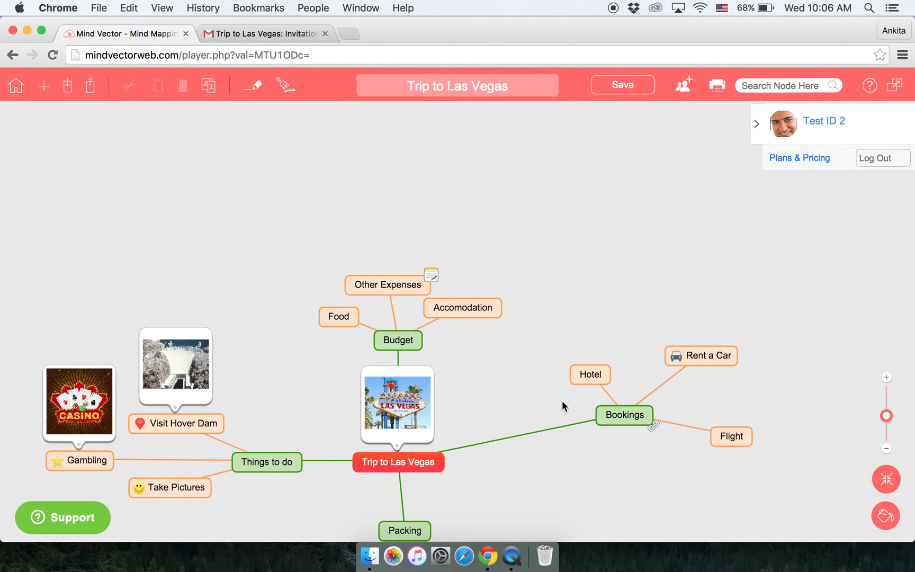
click(610, 415)
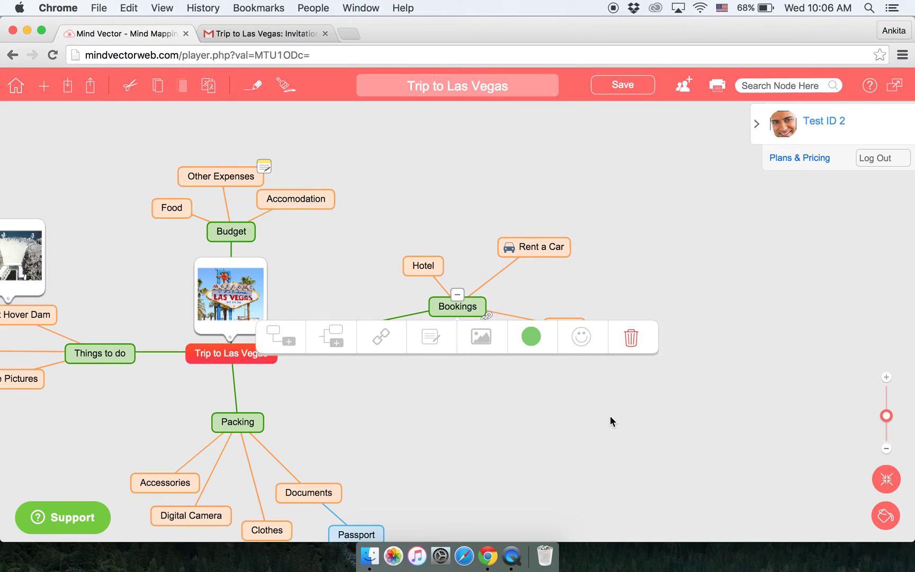
click(457, 295)
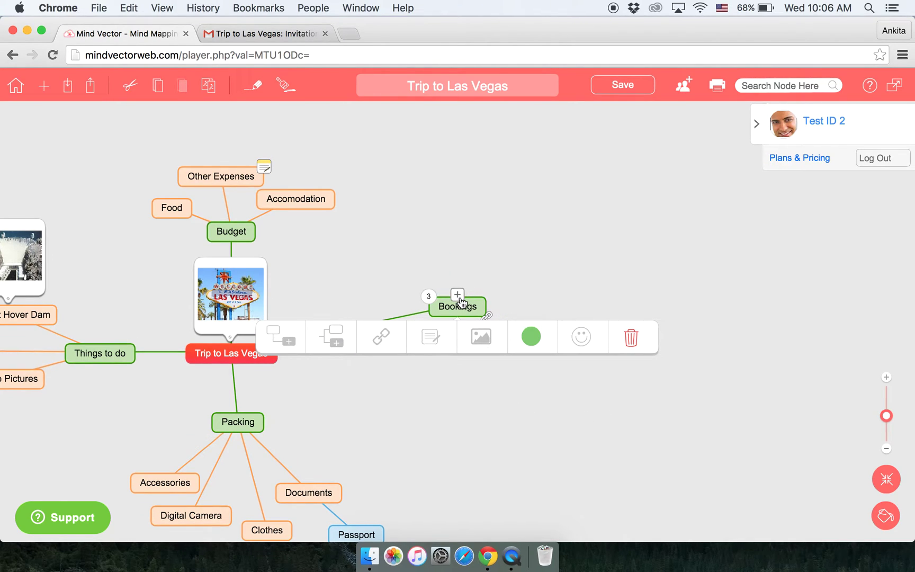
click(458, 295)
click(465, 225)
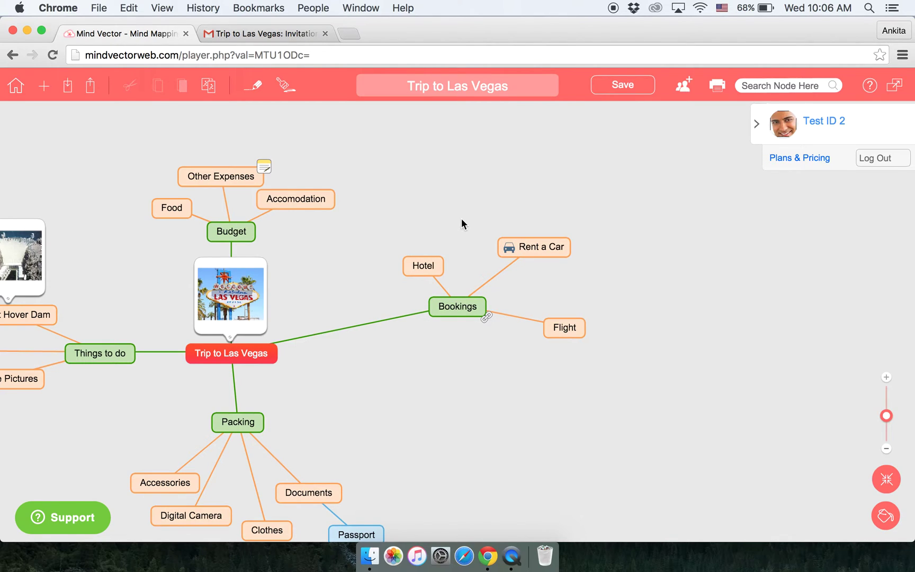
Move Hotel above Bookings and drag the Bookings branch closer to the root
mouse_move(423, 265)
mouse_down()
mouse_move(467, 203)
mouse_move(445, 235)
mouse_move(452, 240)
mouse_up()
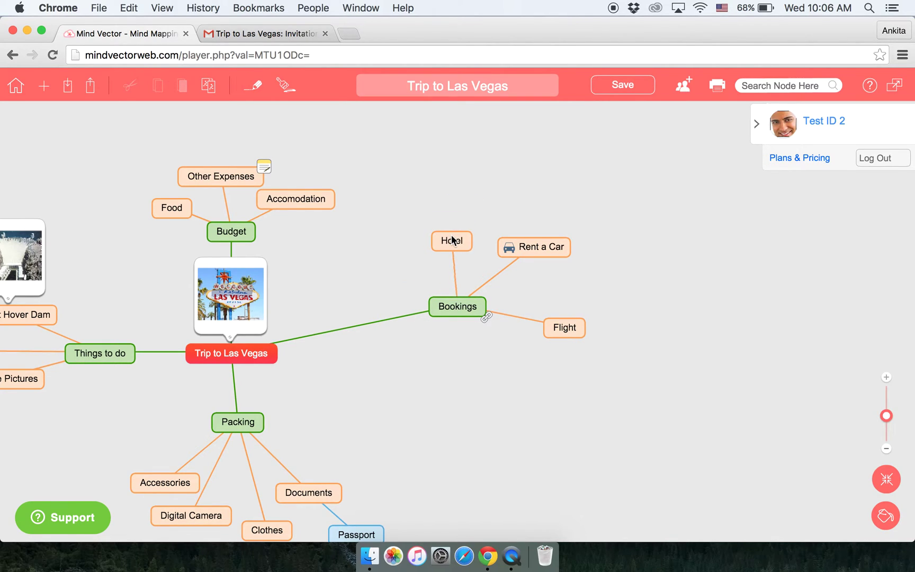
click(461, 308)
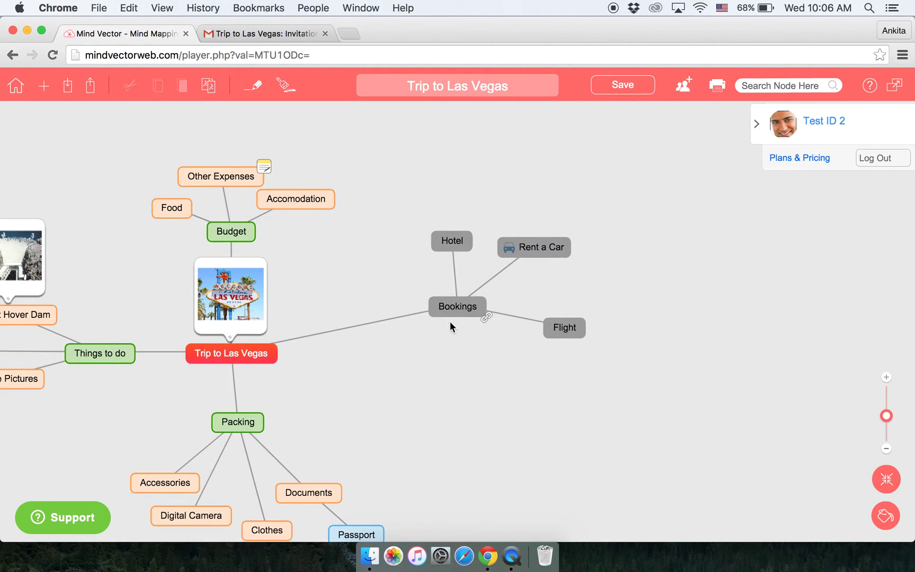
drag(461, 307, 403, 349)
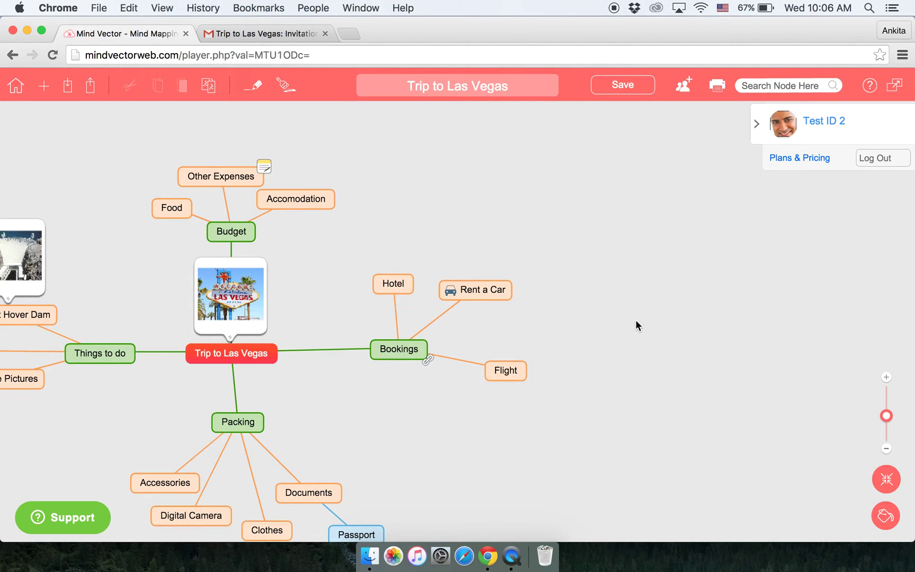
Recentre the map, find the Flight node by search, clear its highlight, and select it
click(886, 479)
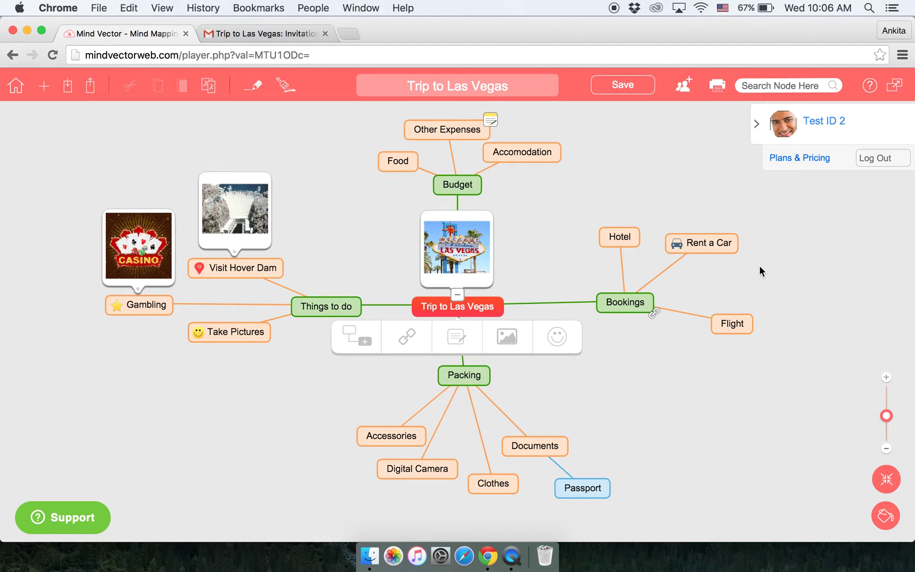
click(779, 87)
text(fl)
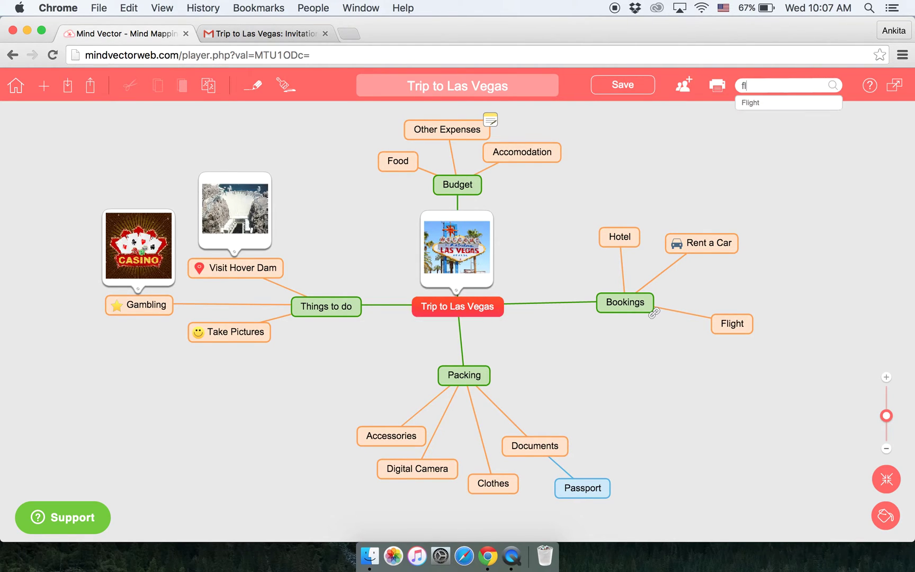
text(ig)
click(775, 103)
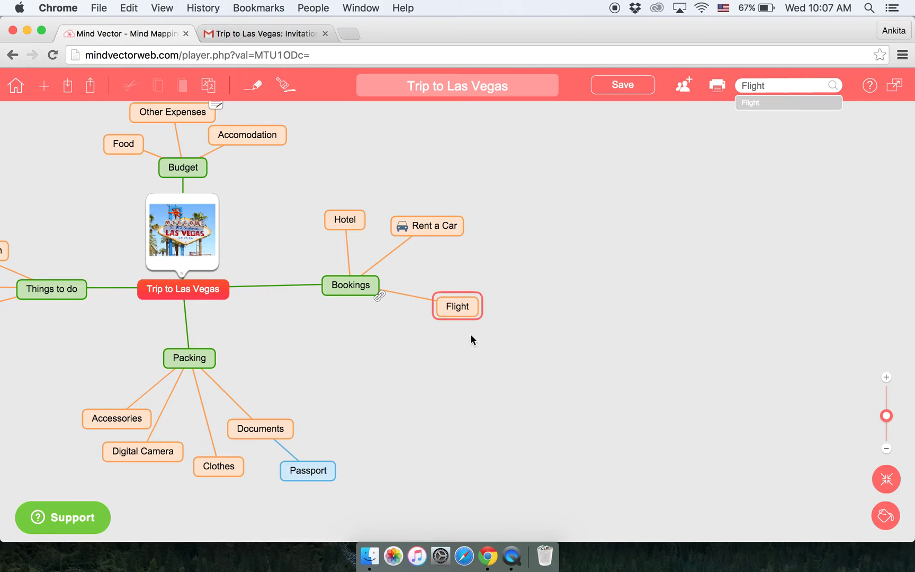
click(591, 221)
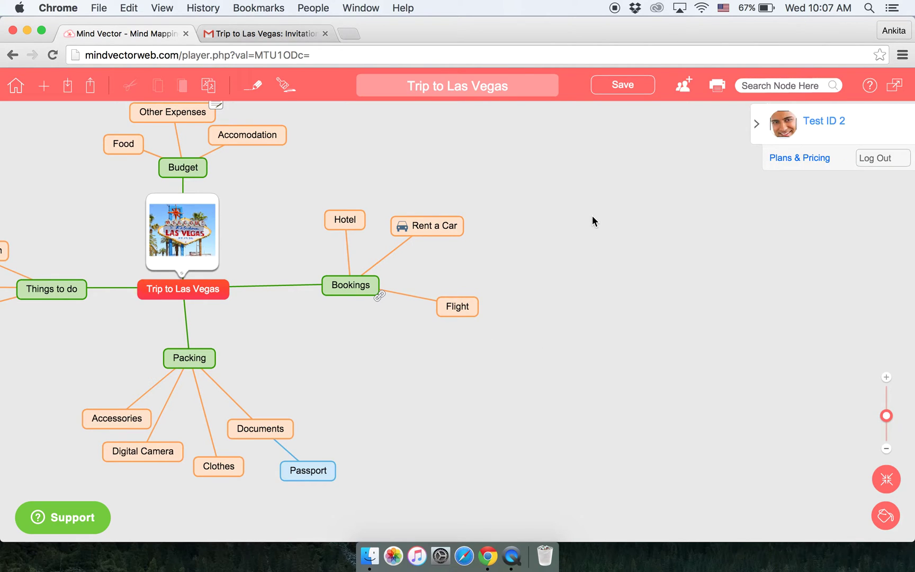
click(453, 313)
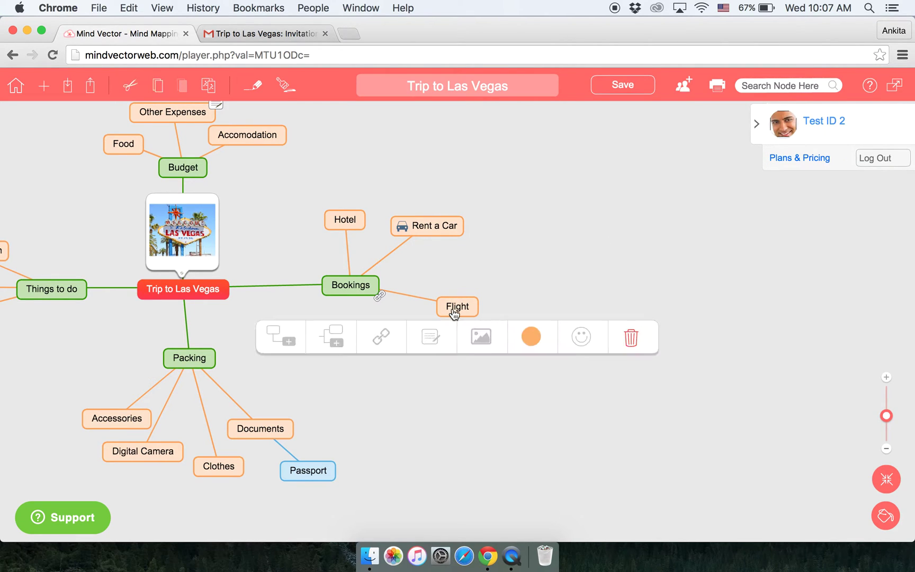
click(530, 347)
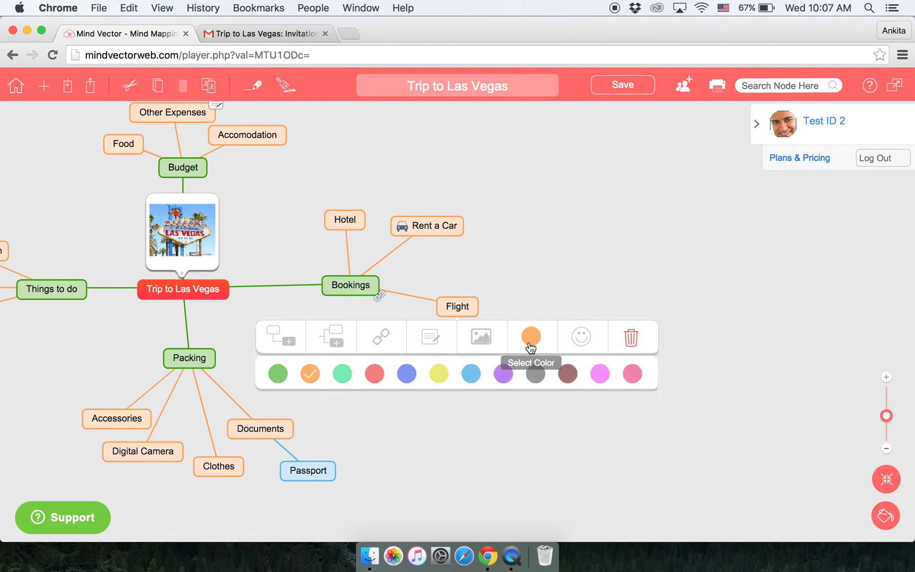
click(502, 374)
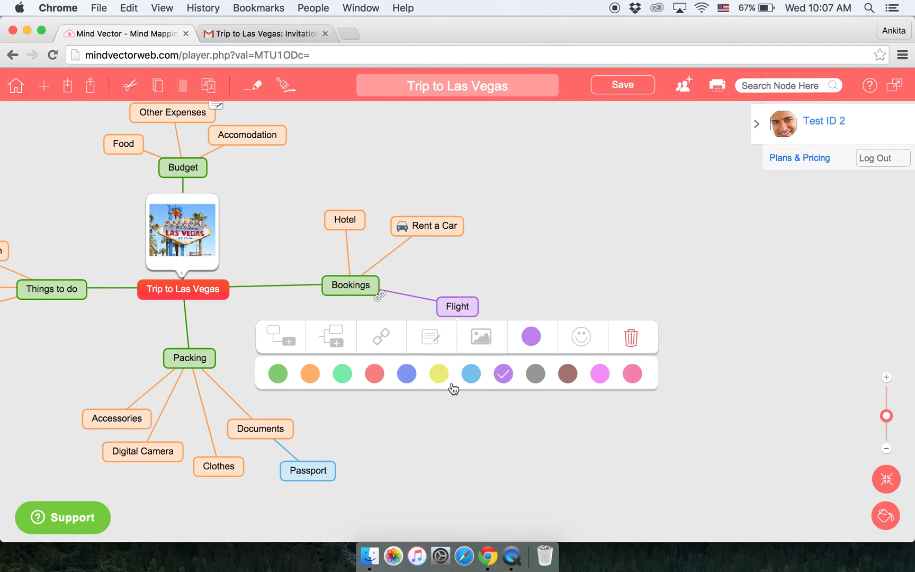
click(312, 381)
click(604, 196)
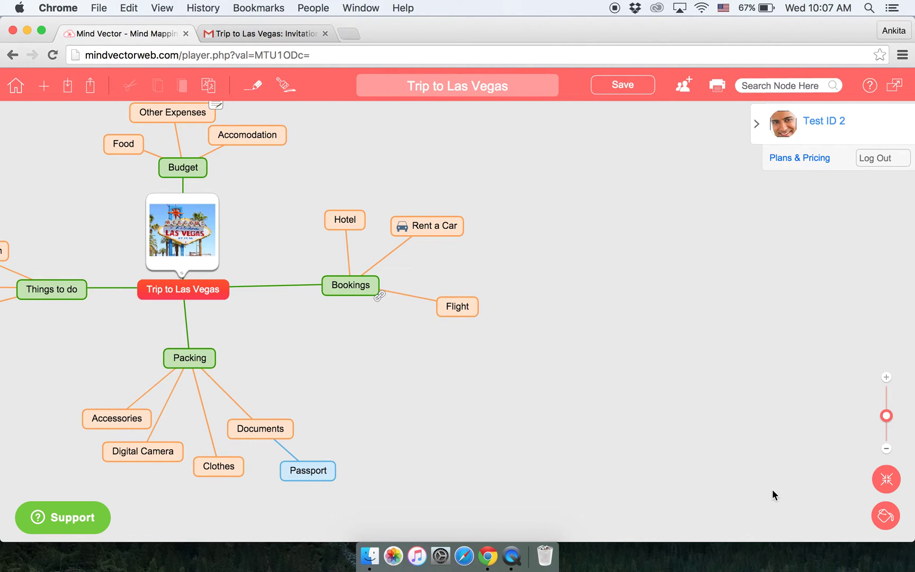
click(887, 519)
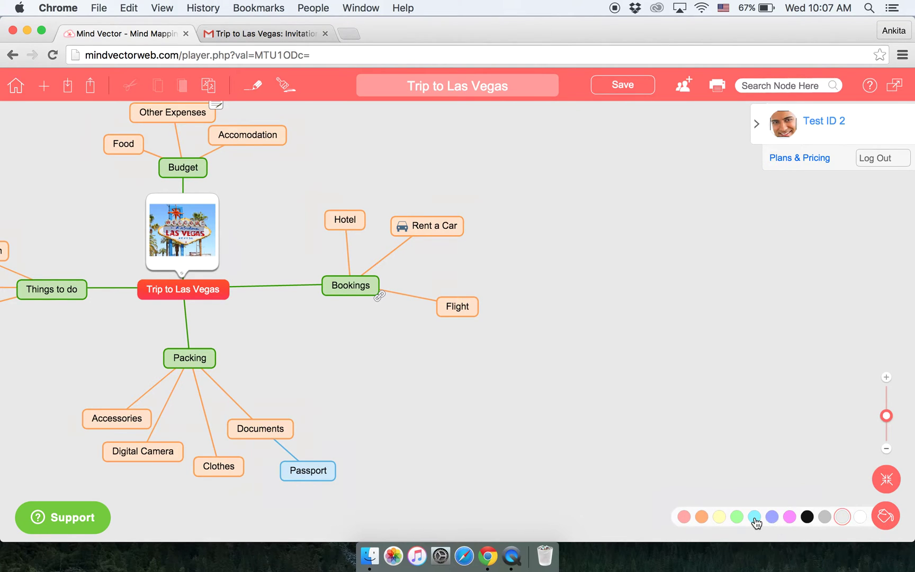
click(772, 516)
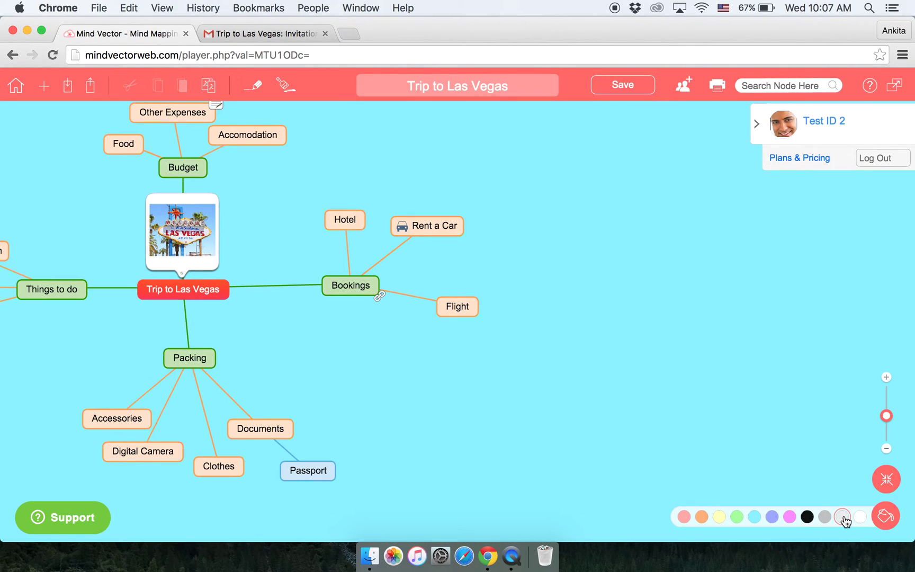
click(843, 517)
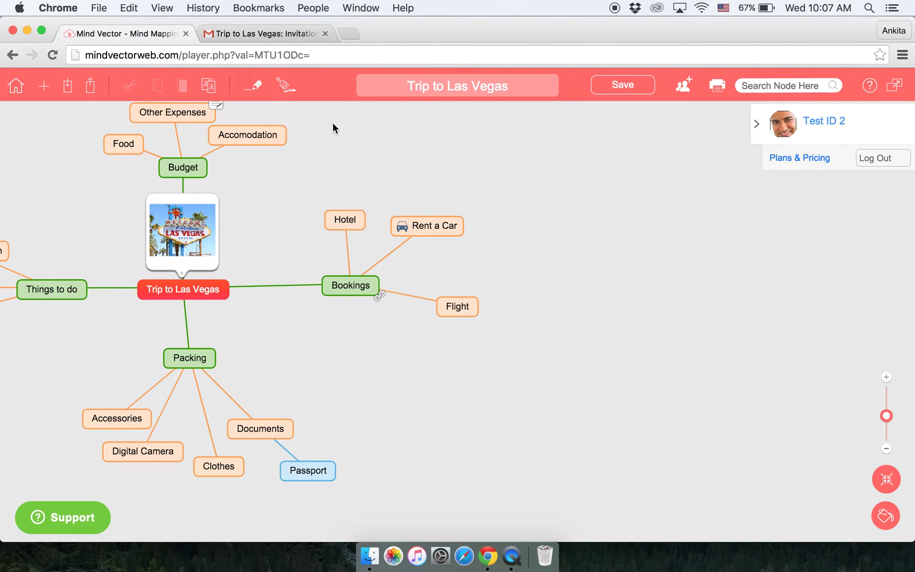
click(289, 86)
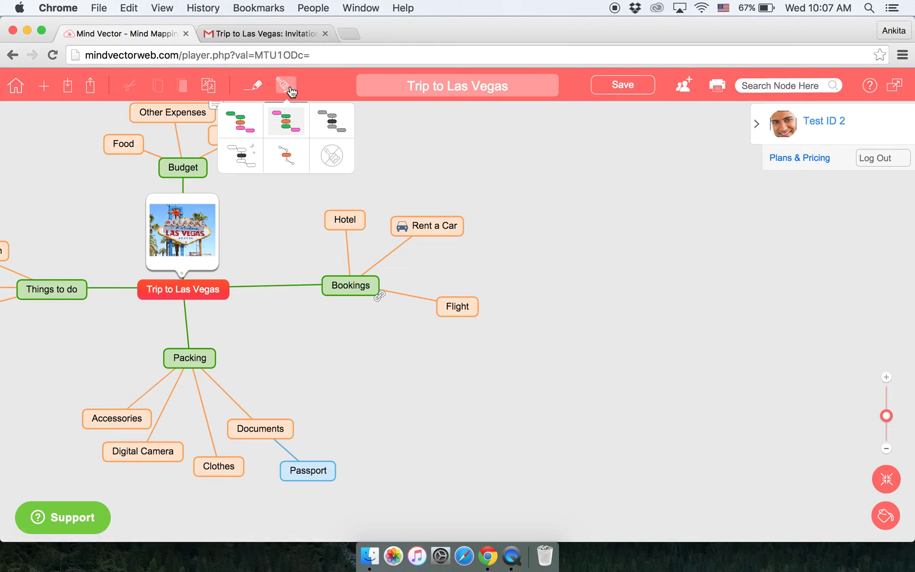
click(247, 123)
click(286, 127)
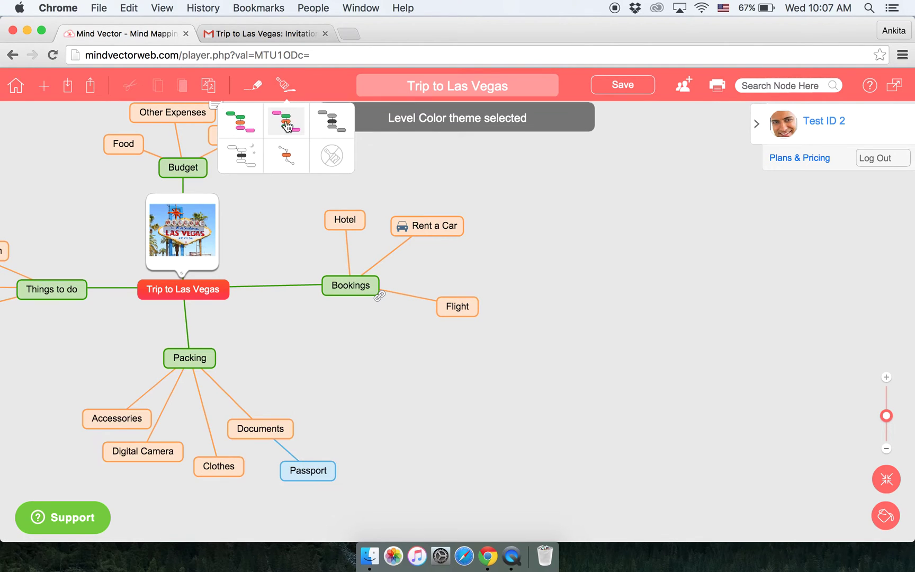
click(331, 128)
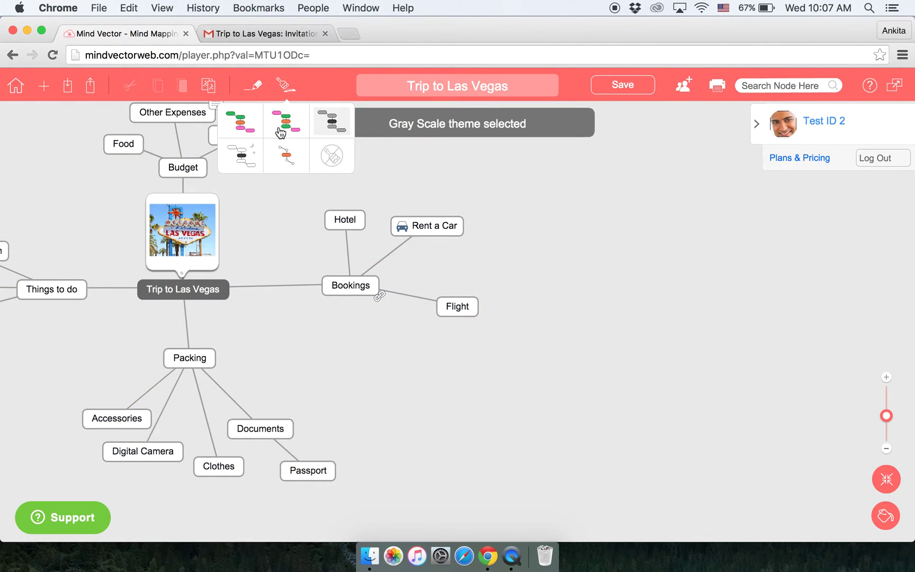
click(280, 133)
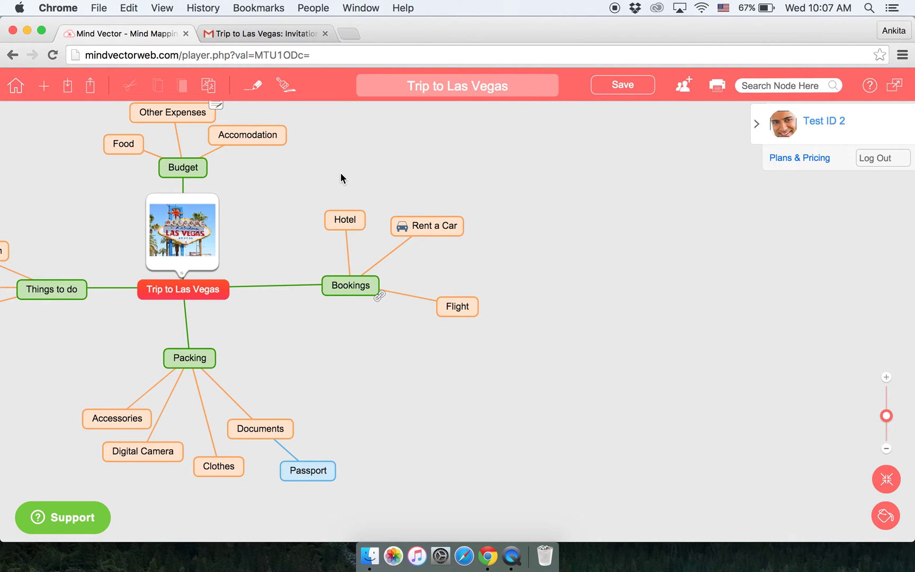
Try dotted and curved dotted connectors, restore solid straight lines, and recentre the map
click(255, 98)
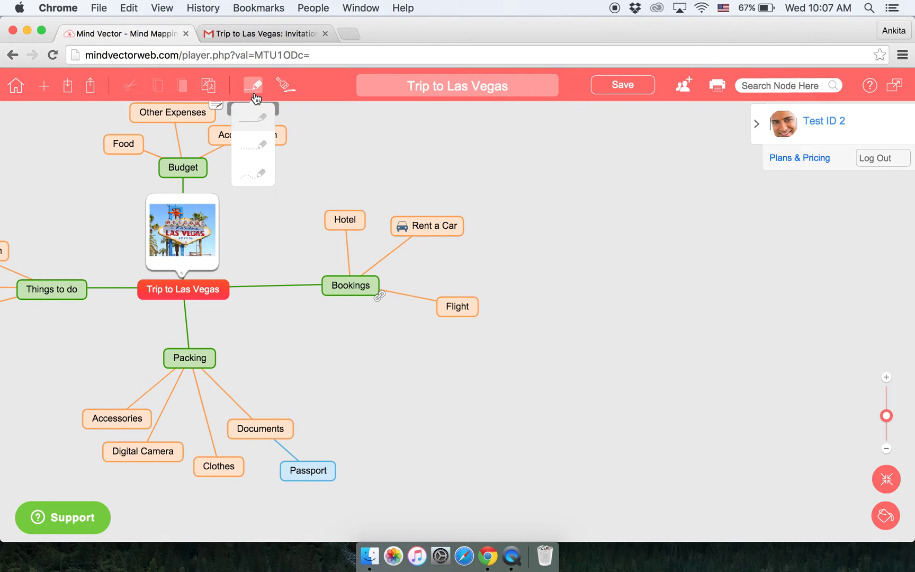
click(259, 151)
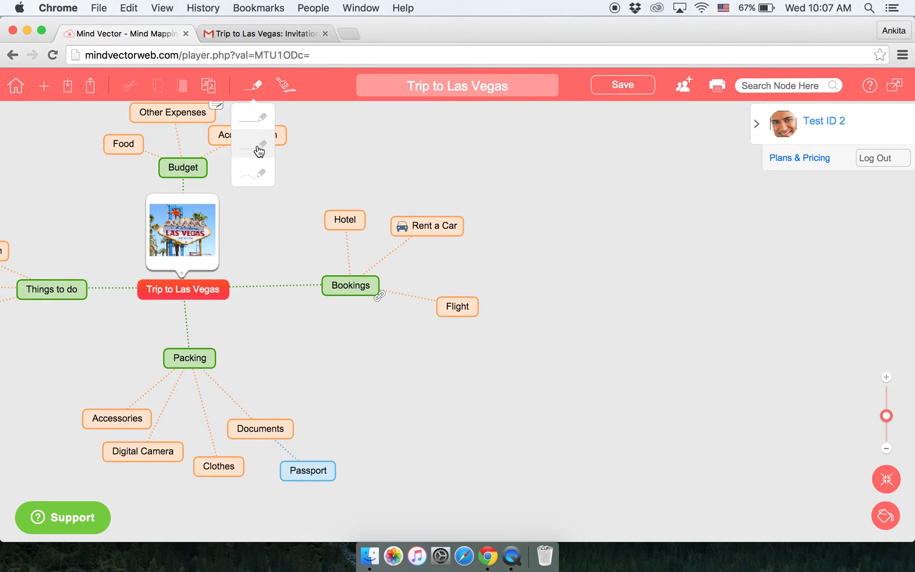
click(253, 177)
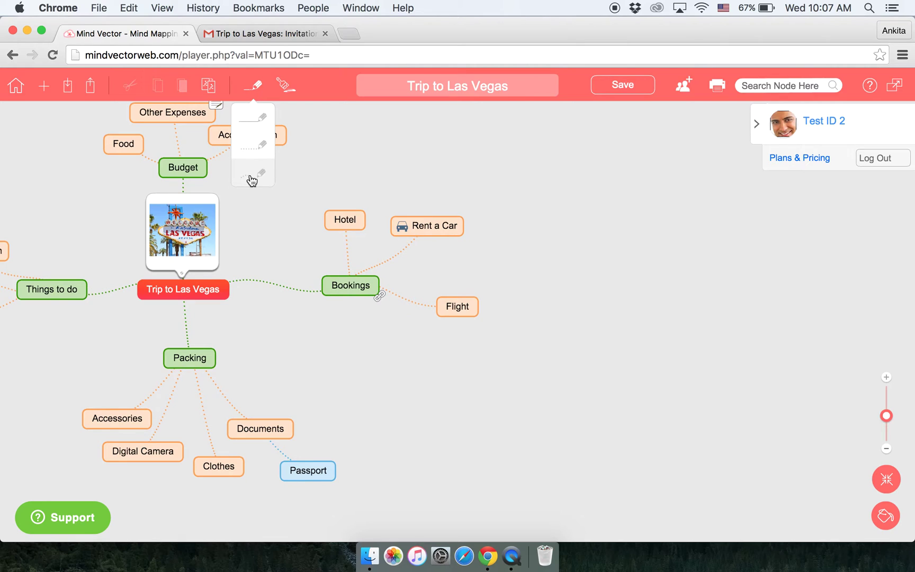
click(256, 118)
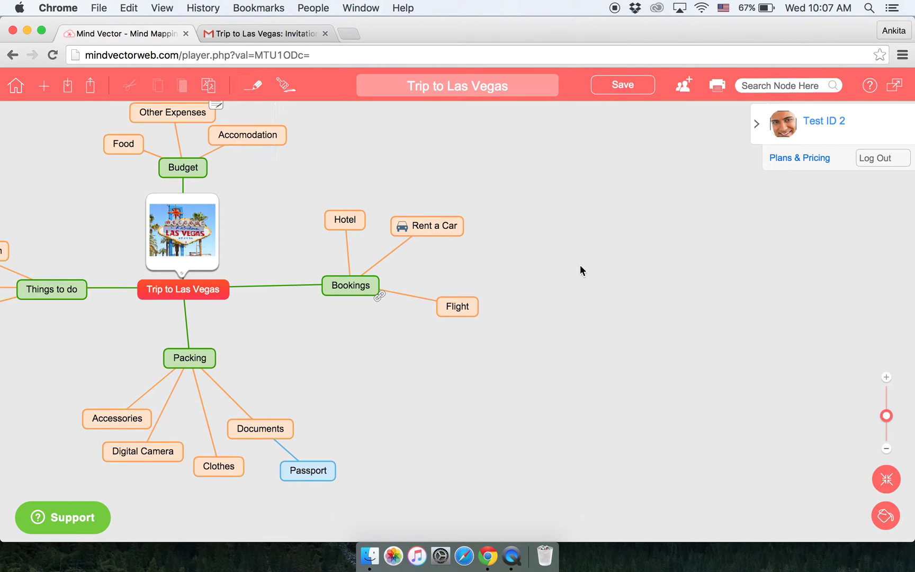
click(886, 480)
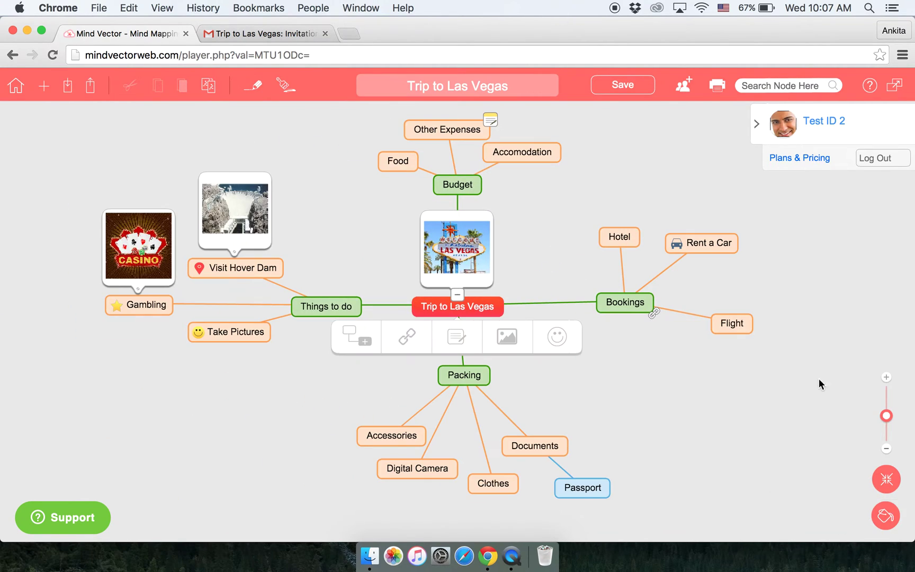
click(813, 270)
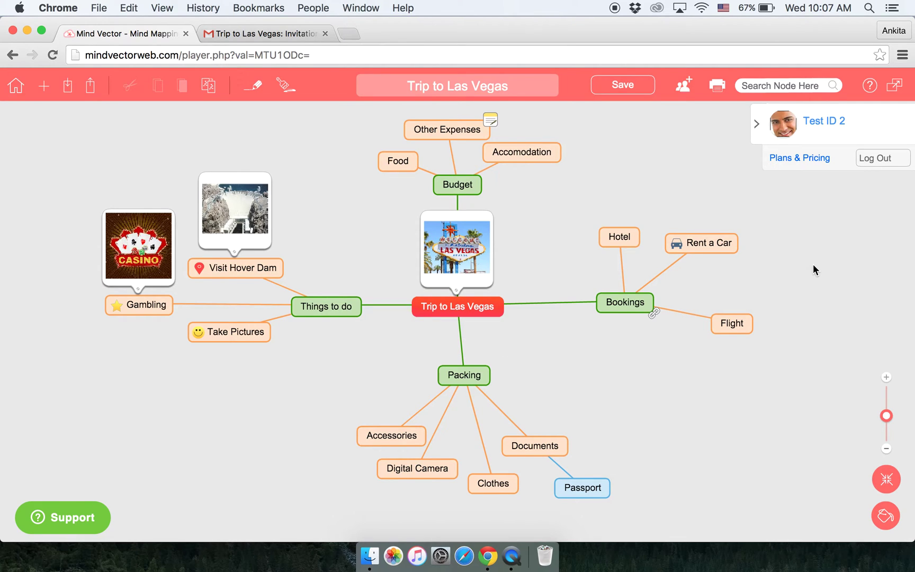
Move Hotel under Accomodation, then back under Bookings between Rent a Car and Flight
key(Return)
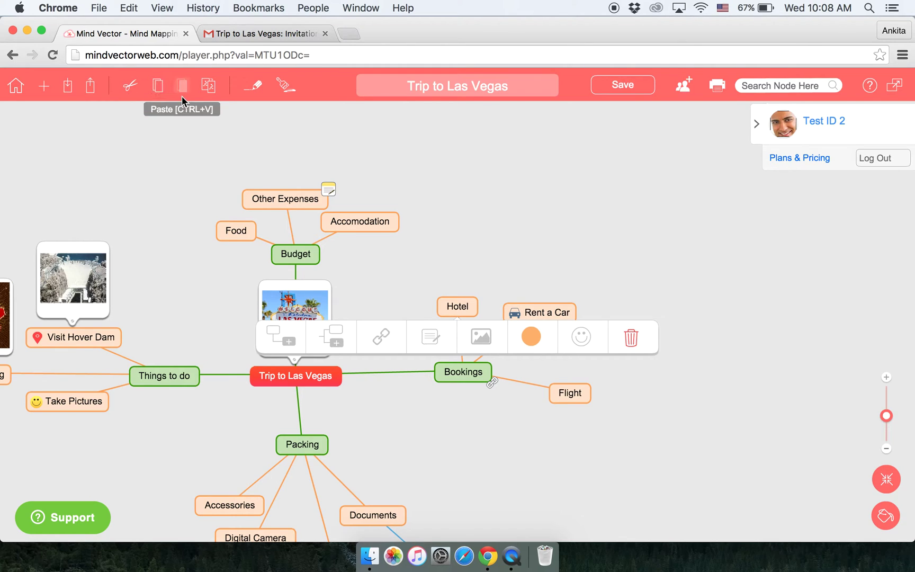
click(166, 148)
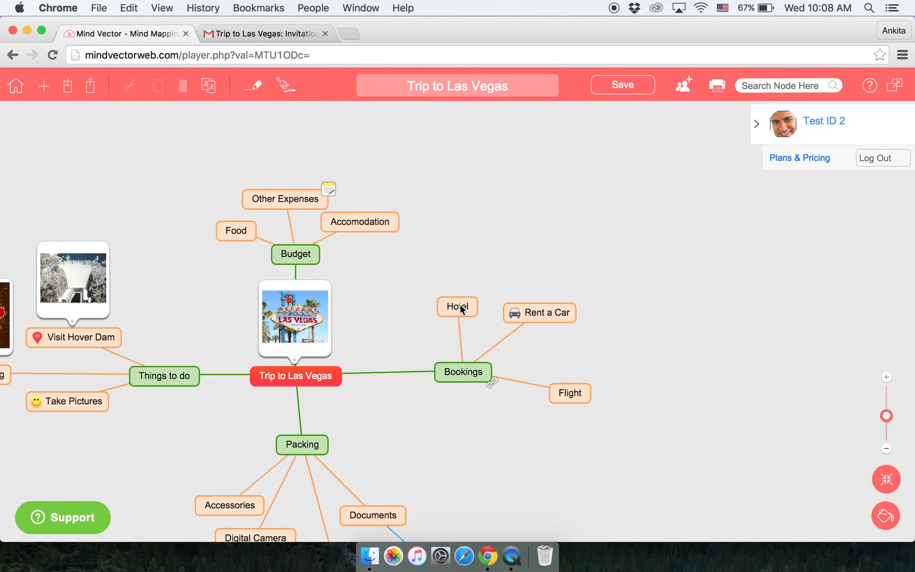
drag(462, 309, 380, 223)
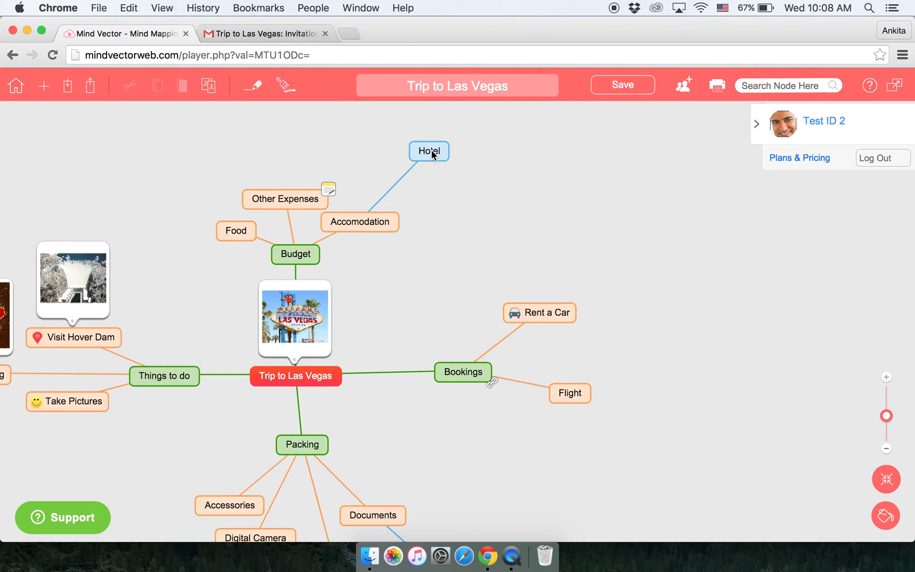
drag(432, 155, 469, 371)
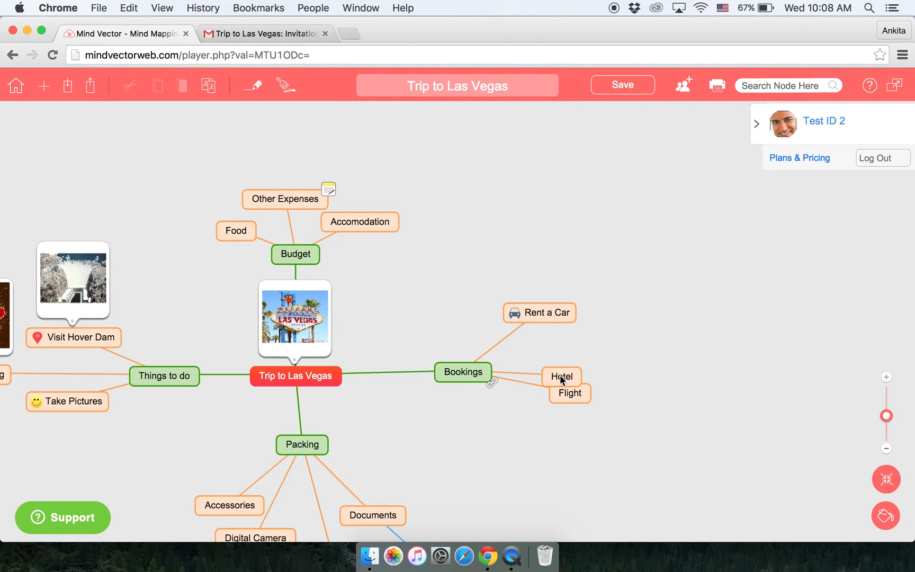
drag(562, 379, 564, 352)
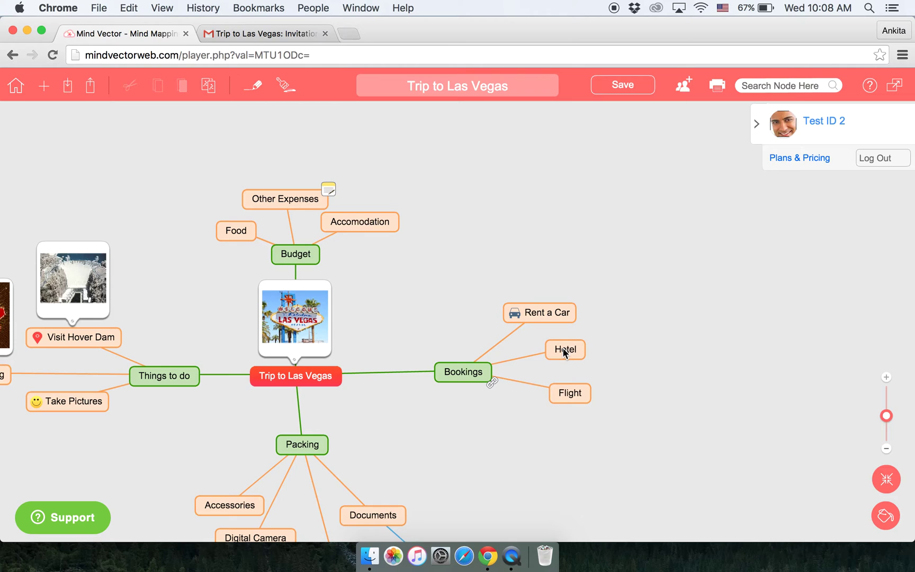
Collapse the three Bookings children, then expand them again
click(462, 376)
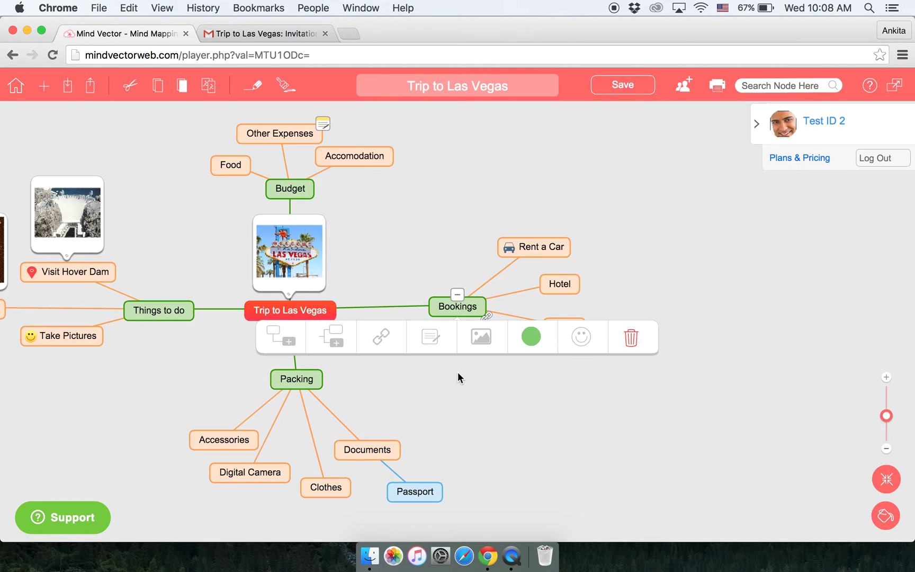
click(458, 294)
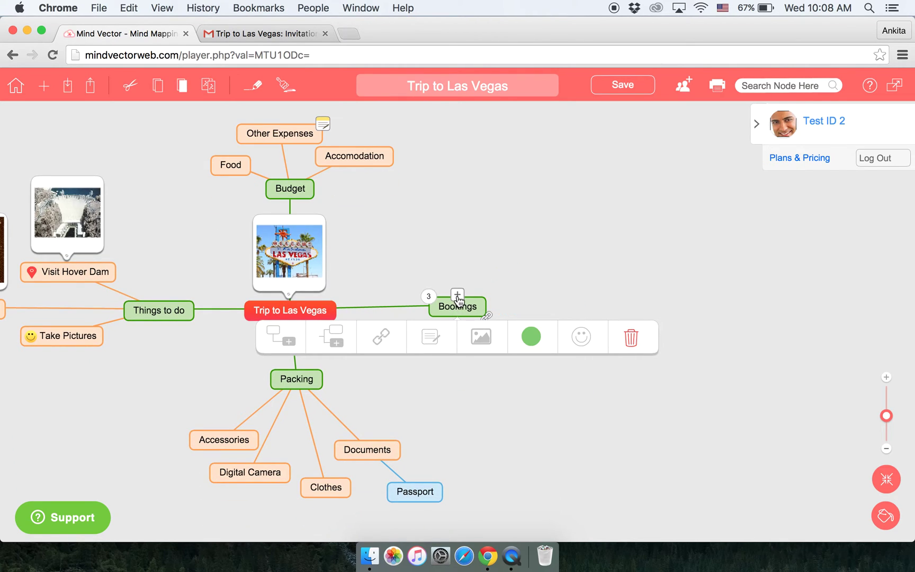
mouse_move(461, 310)
mouse_down()
mouse_move(477, 343)
mouse_move(462, 324)
mouse_move(462, 339)
mouse_up()
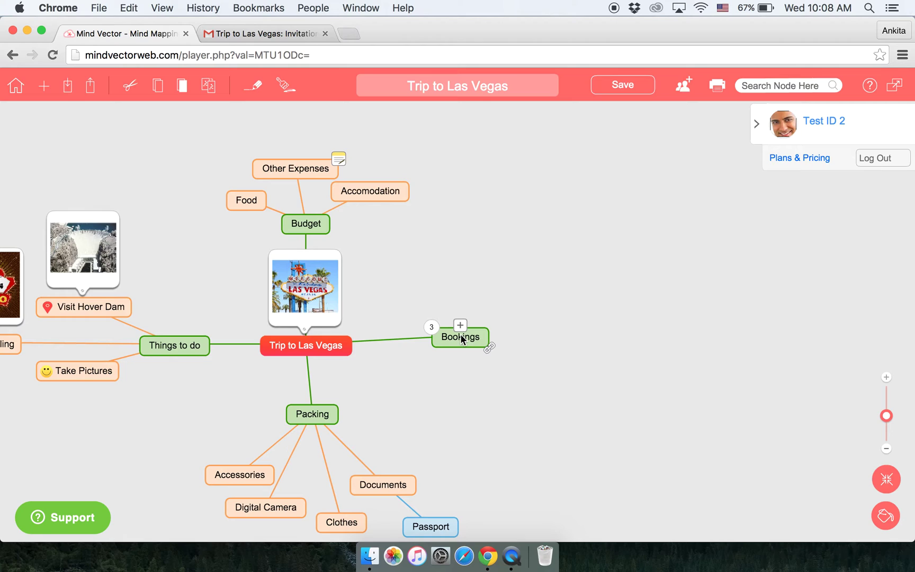
click(460, 325)
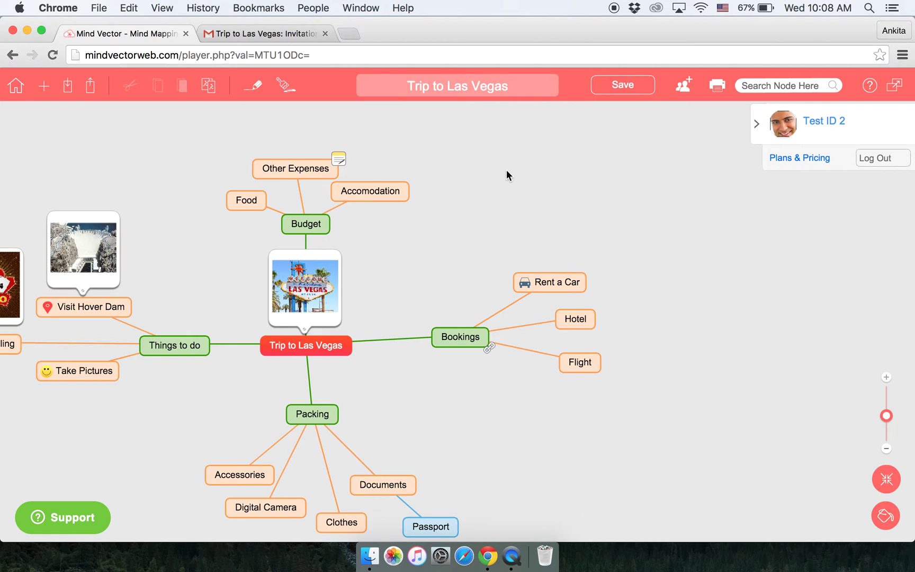
Browse the export formats without exporting, then save the map and dismiss the confirmation
click(91, 96)
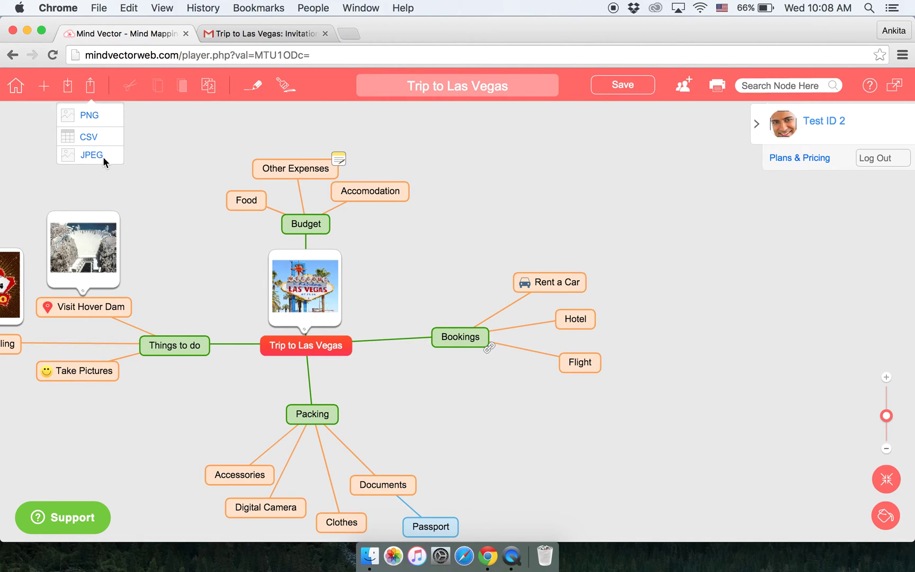
click(162, 152)
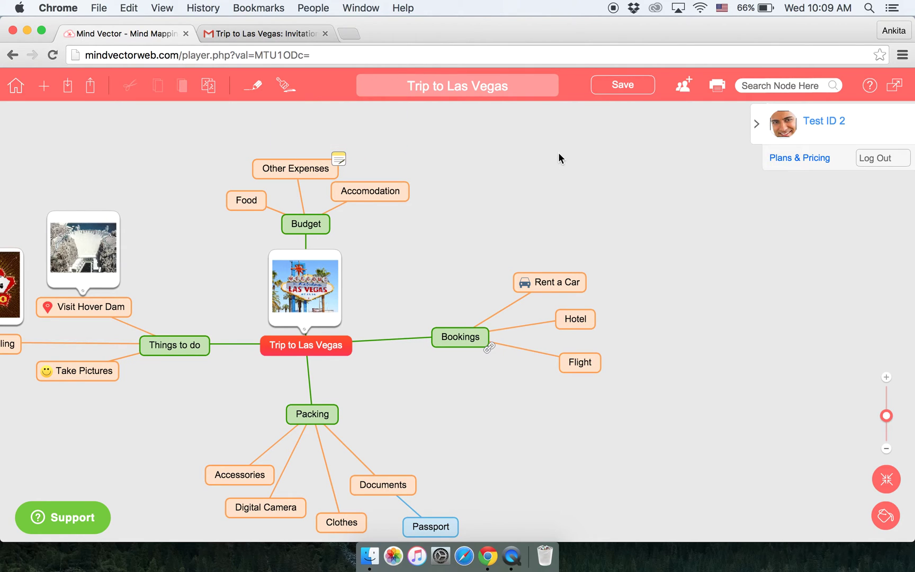
click(622, 86)
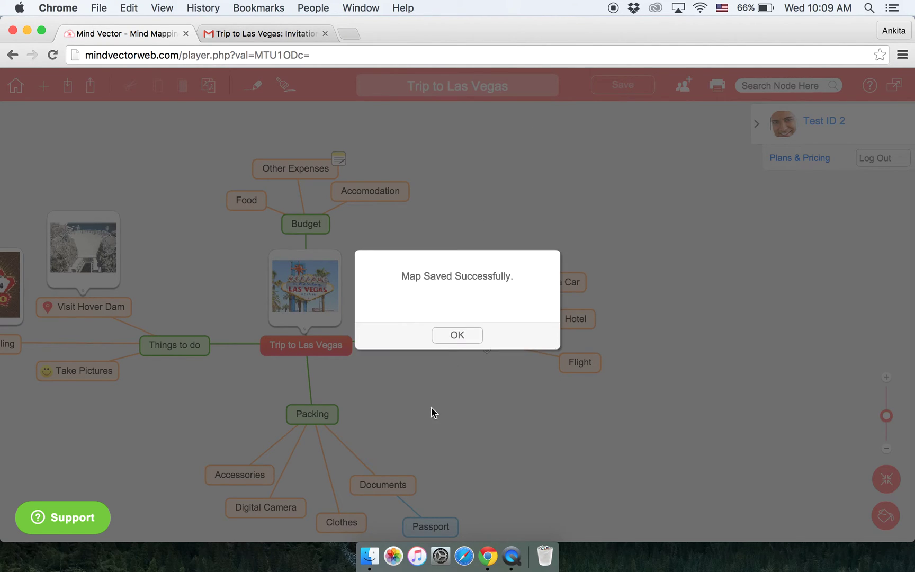
click(458, 343)
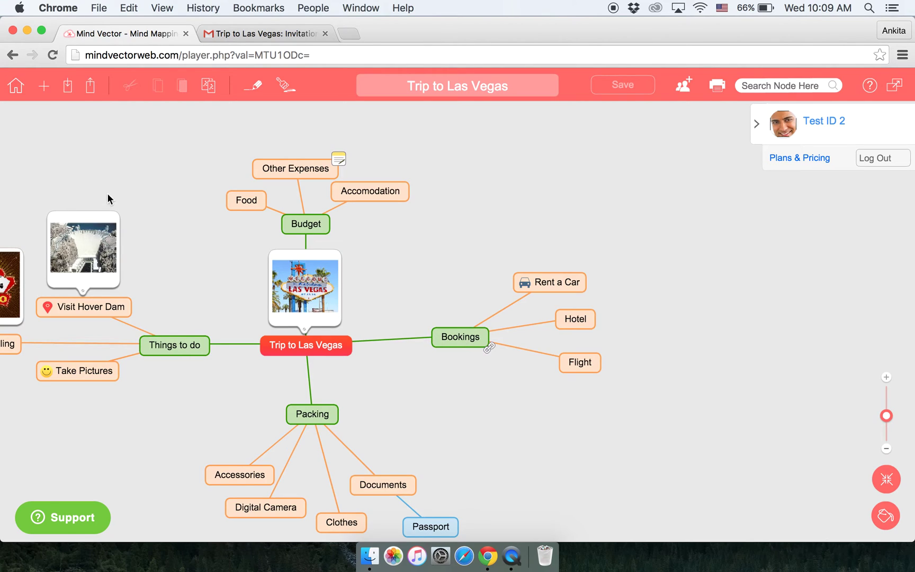
click(68, 86)
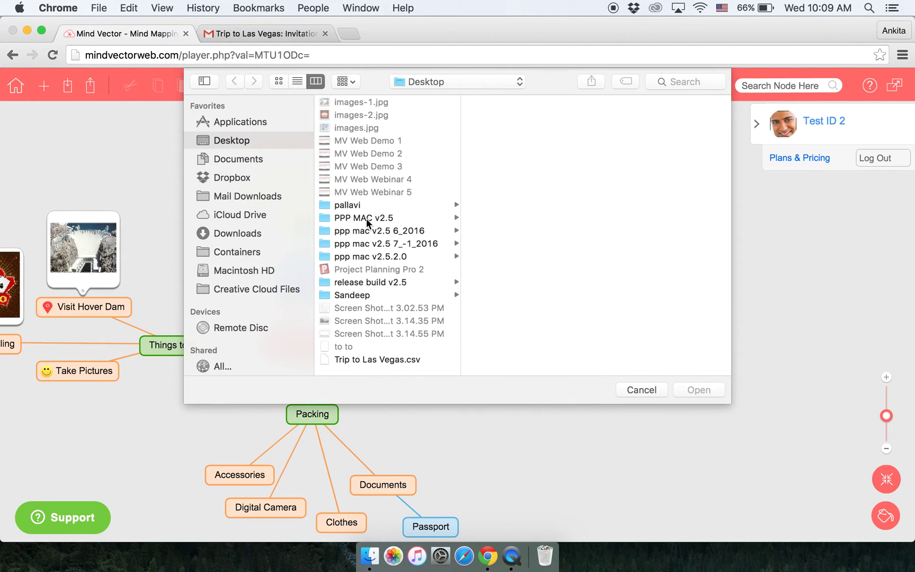
click(384, 360)
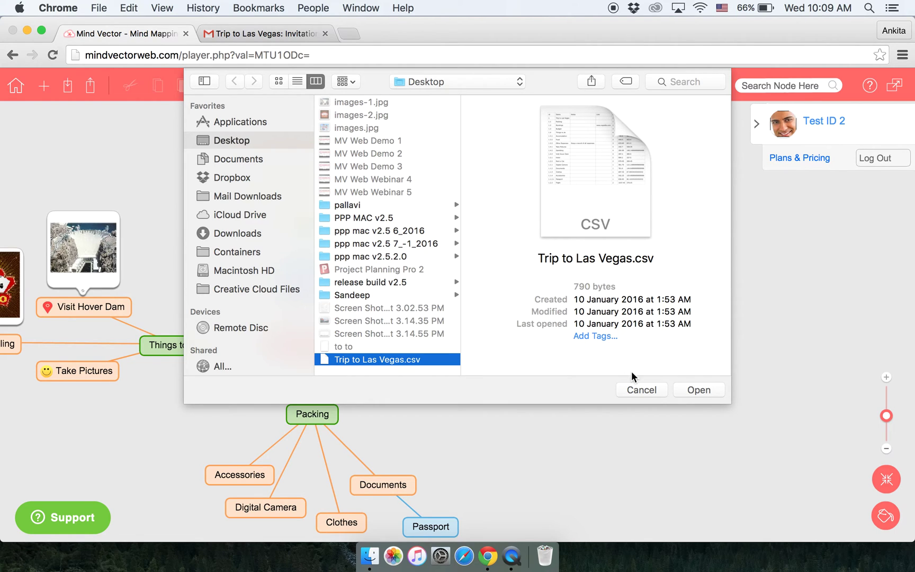
click(643, 391)
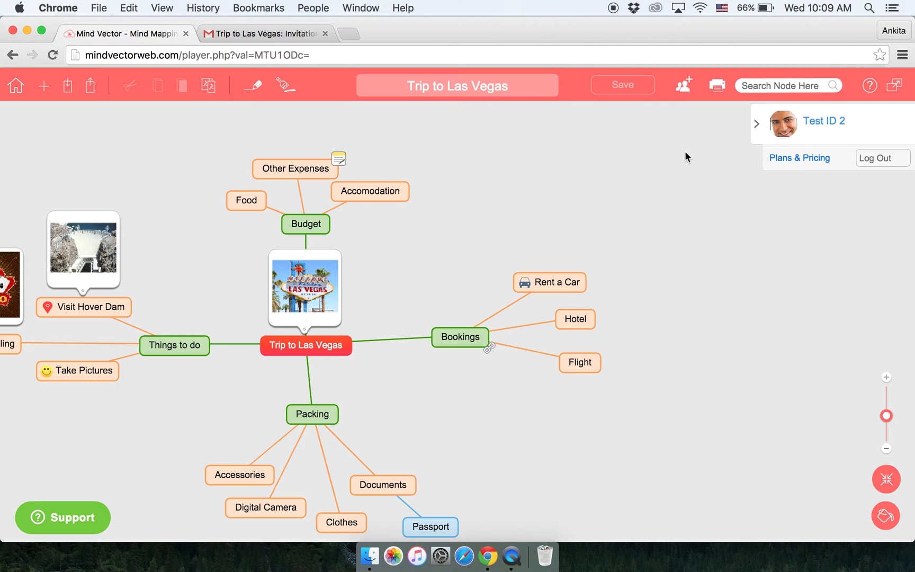
click(681, 94)
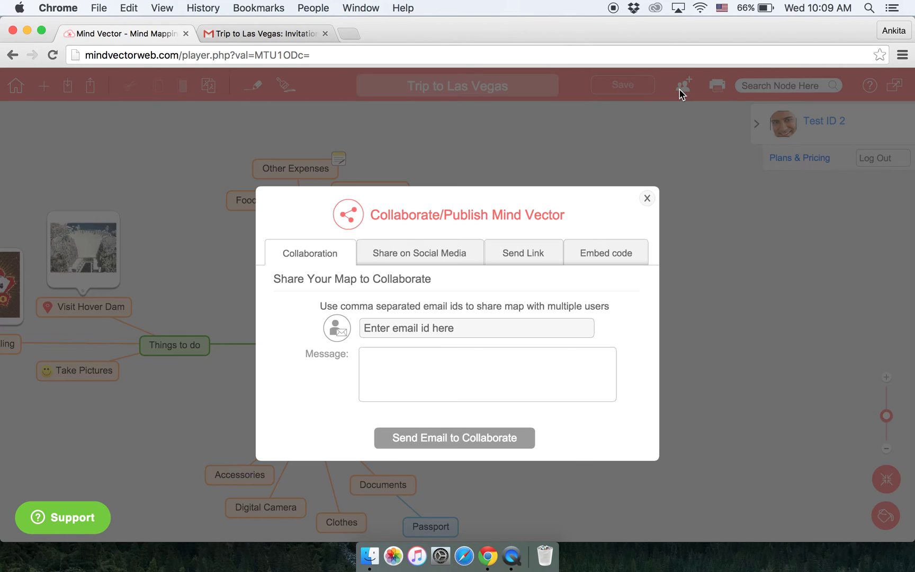
click(472, 332)
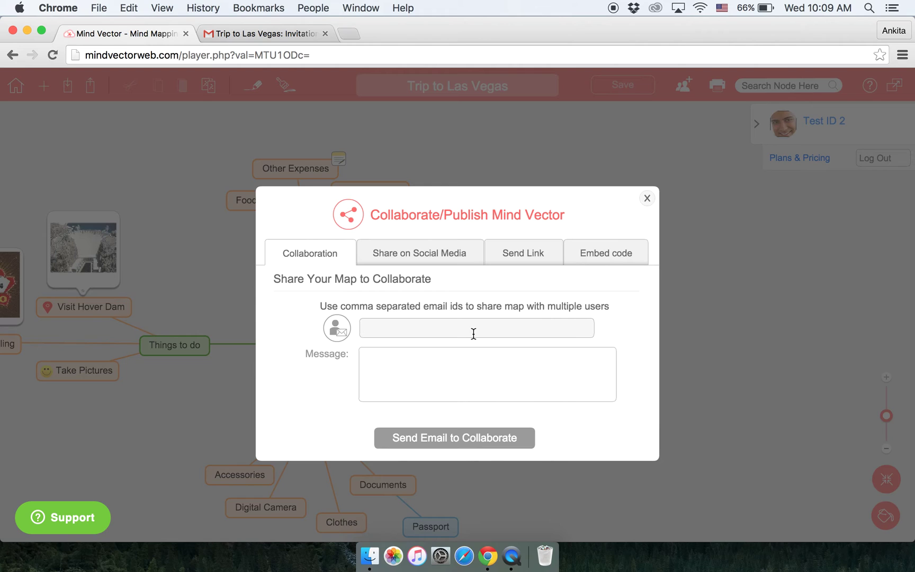
click(459, 365)
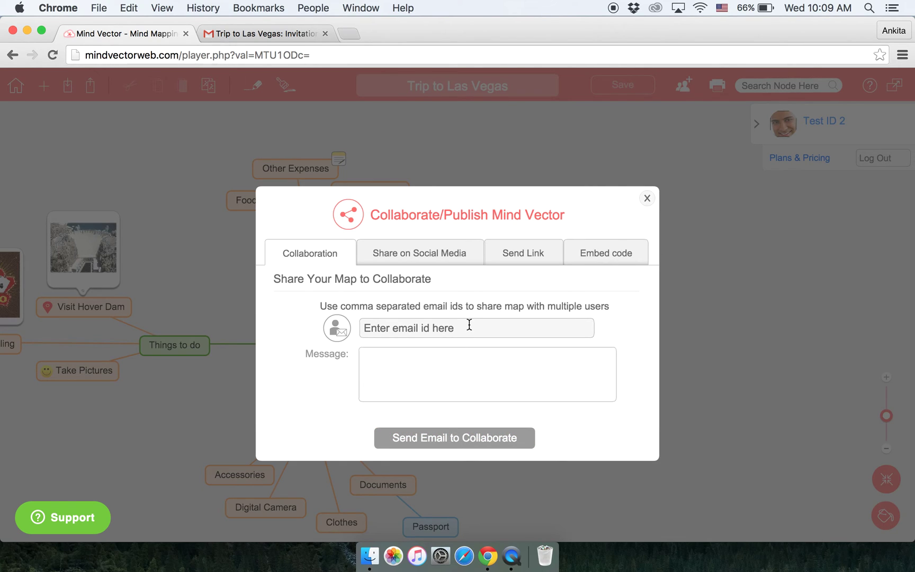
click(439, 261)
click(526, 259)
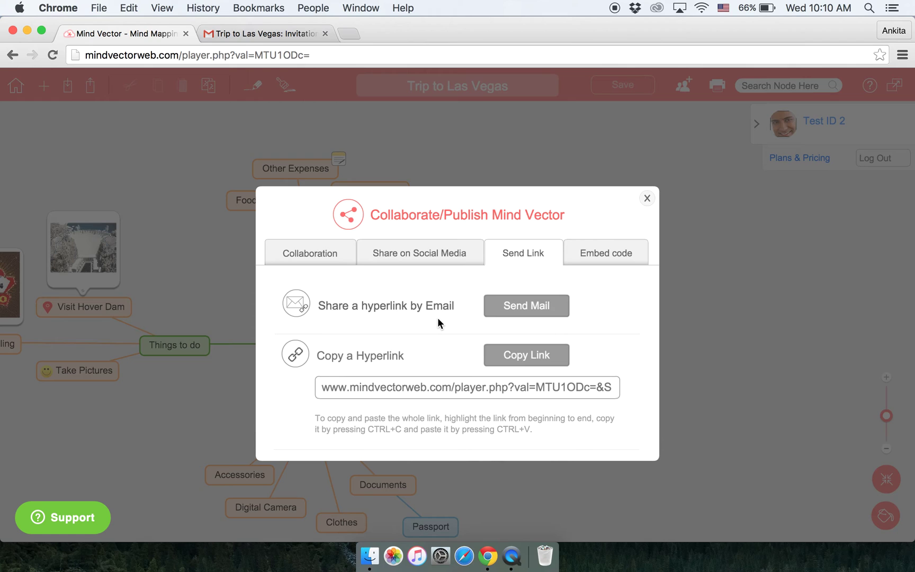
click(618, 256)
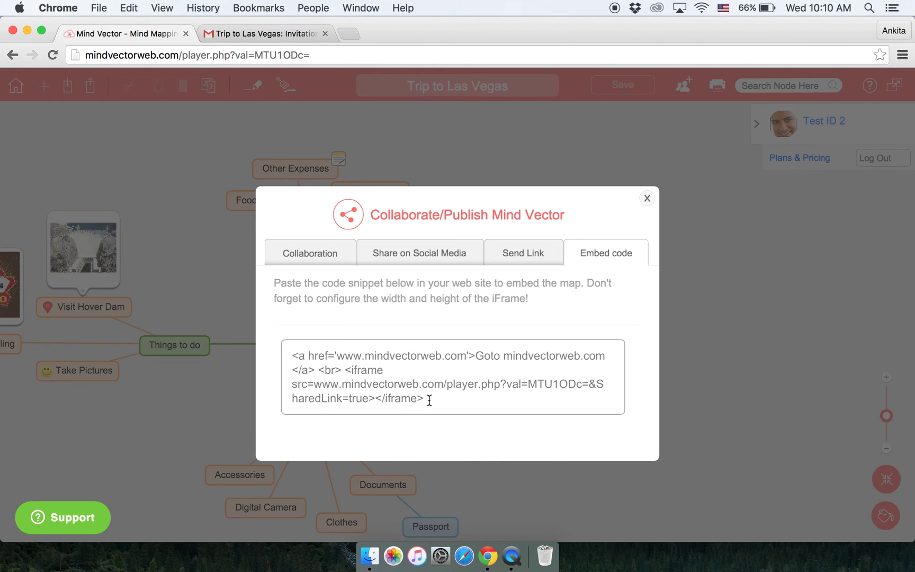
drag(429, 401, 292, 351)
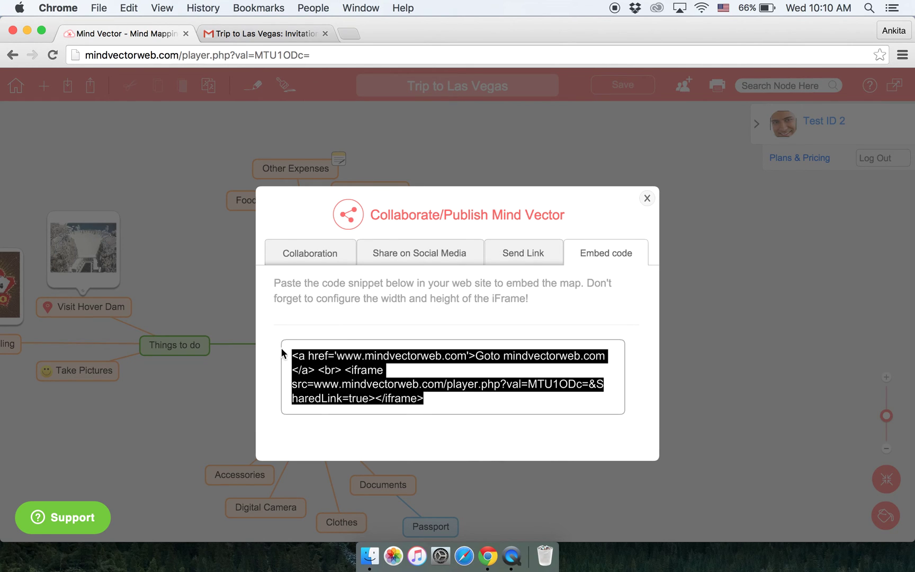
click(455, 313)
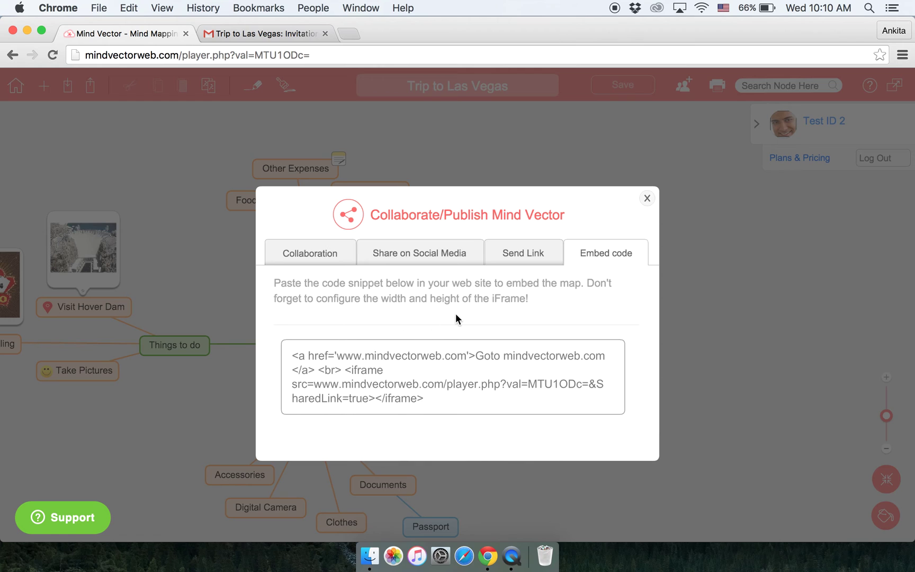
click(647, 199)
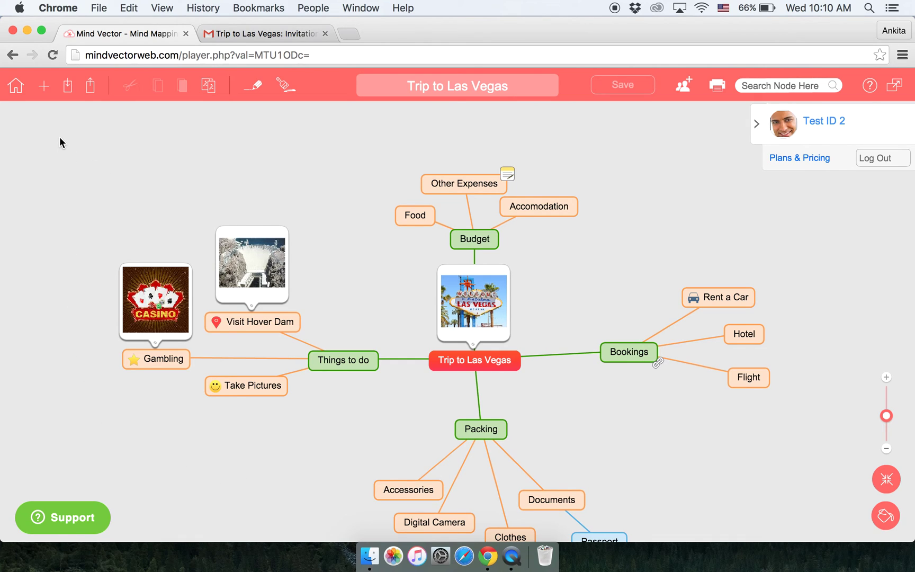
Return to My Maps and view the shared Trip to Las Vegas map's details
click(17, 95)
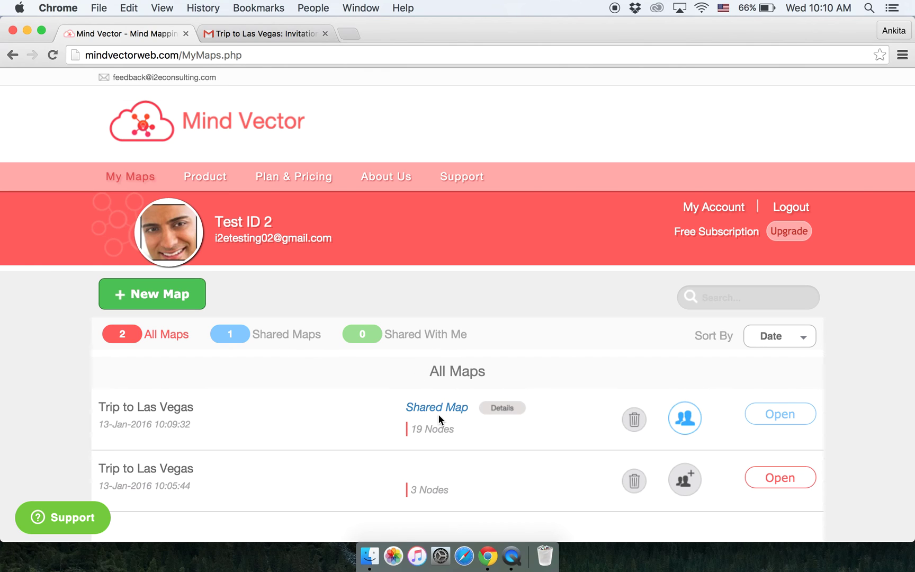
click(506, 405)
click(740, 299)
Keep the map list sorted by date and focus the map search box
click(786, 348)
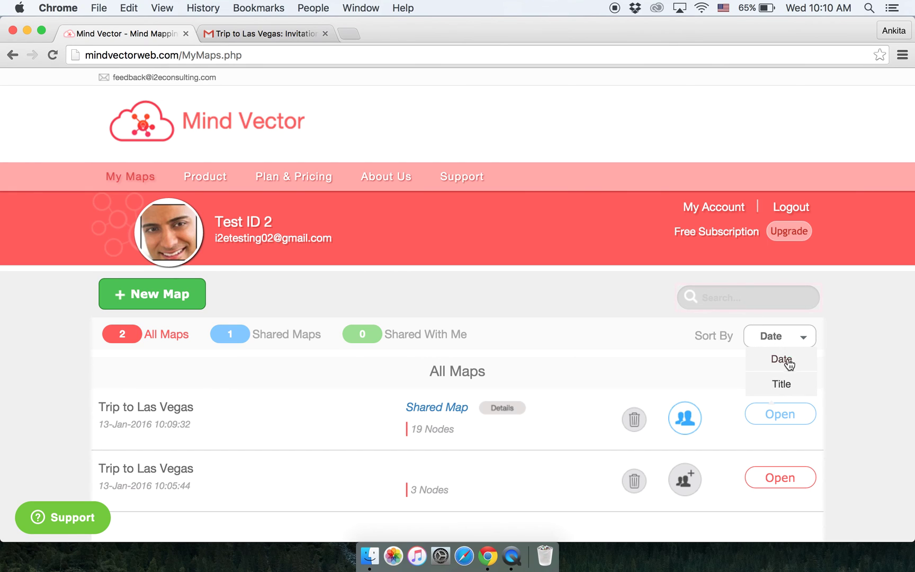
click(769, 354)
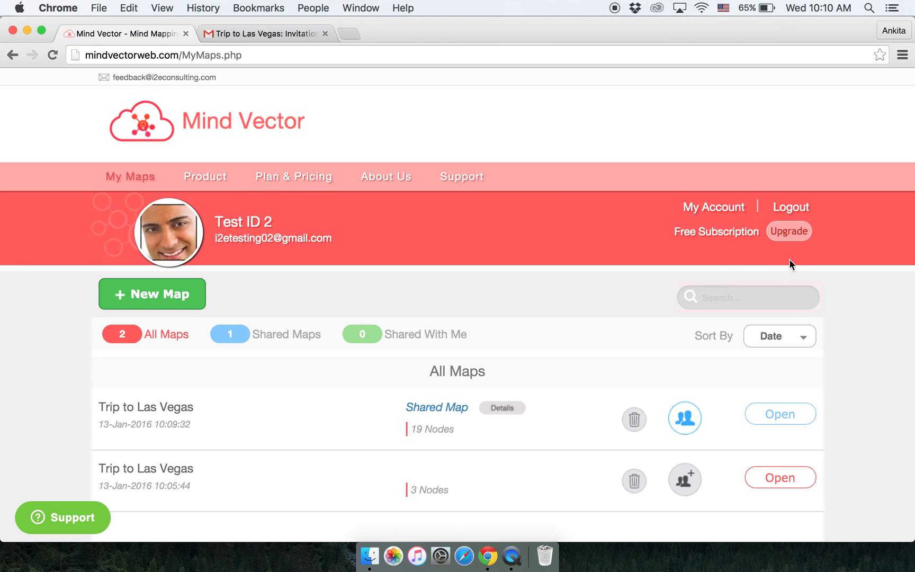
click(706, 294)
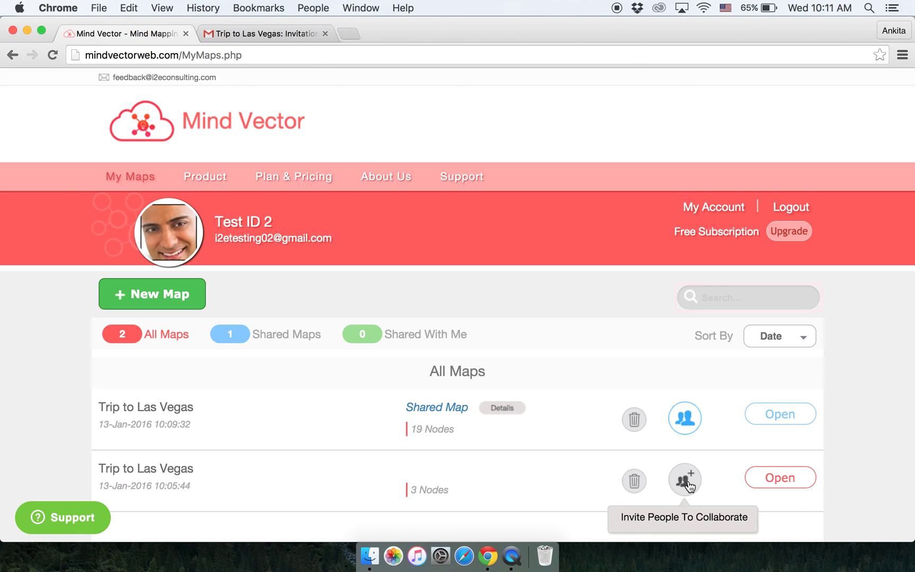
Cancel a collaboration invitation for the older map, then switch to the invitation email
click(688, 486)
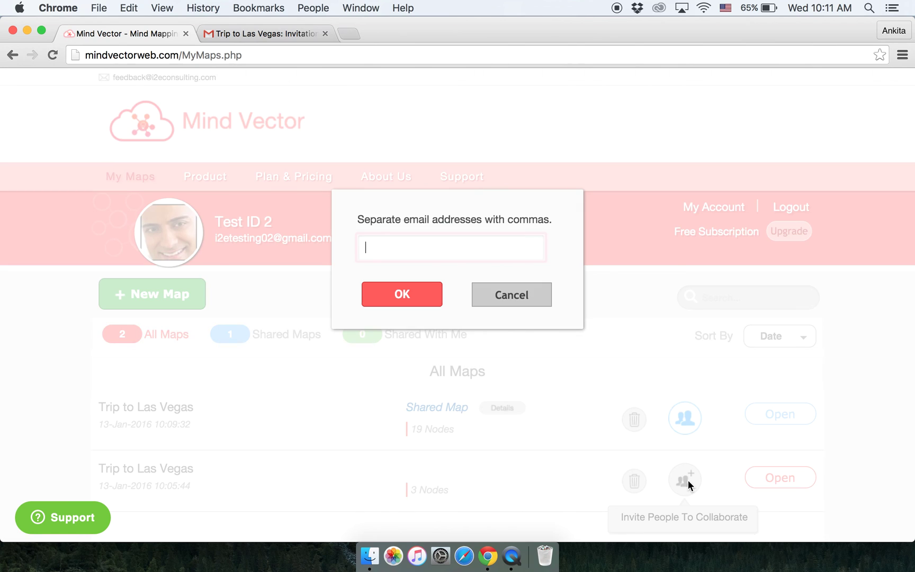
click(521, 301)
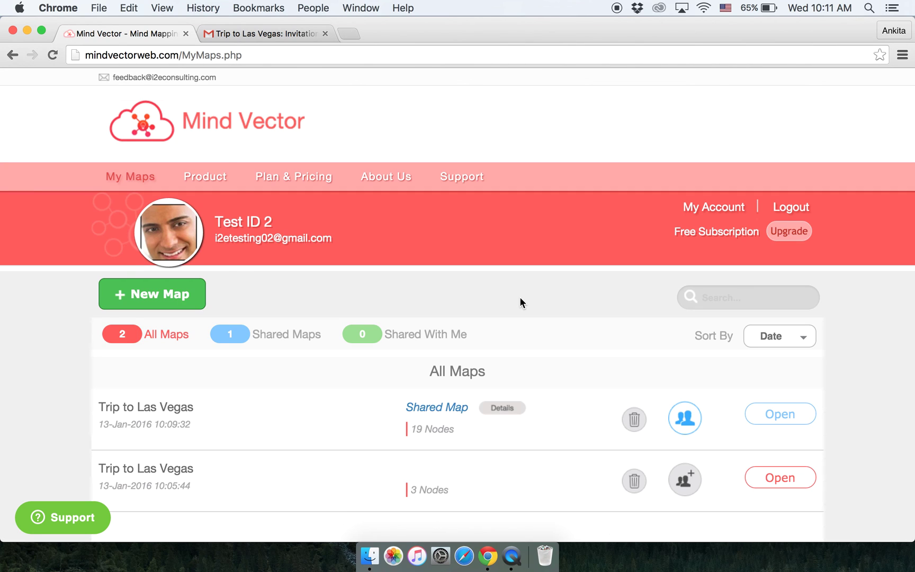
click(261, 34)
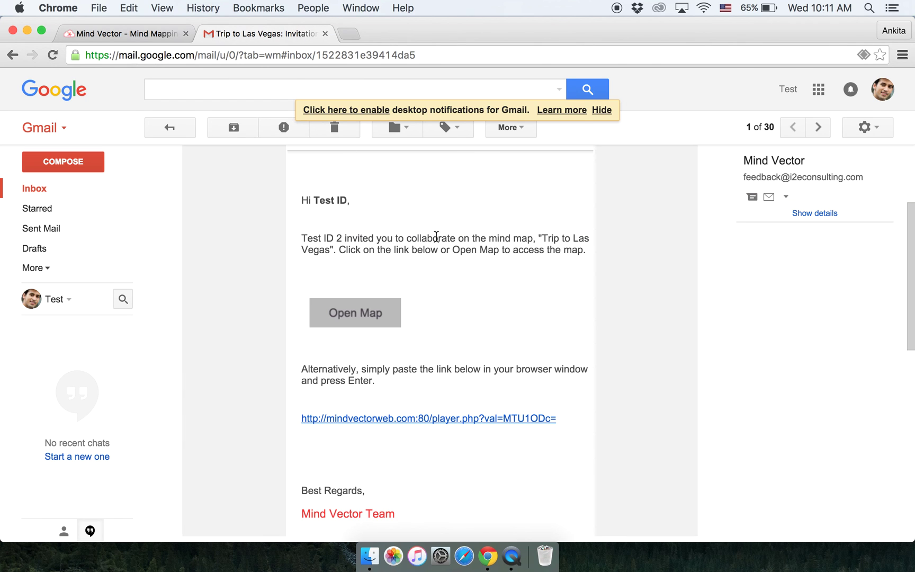
scroll(533, 321, up, 1)
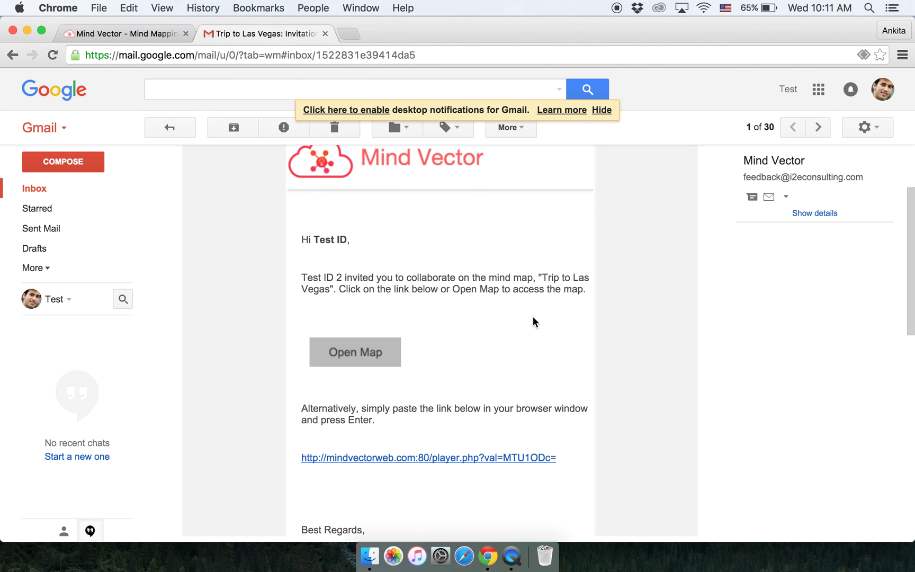
scroll(532, 321, up, 1)
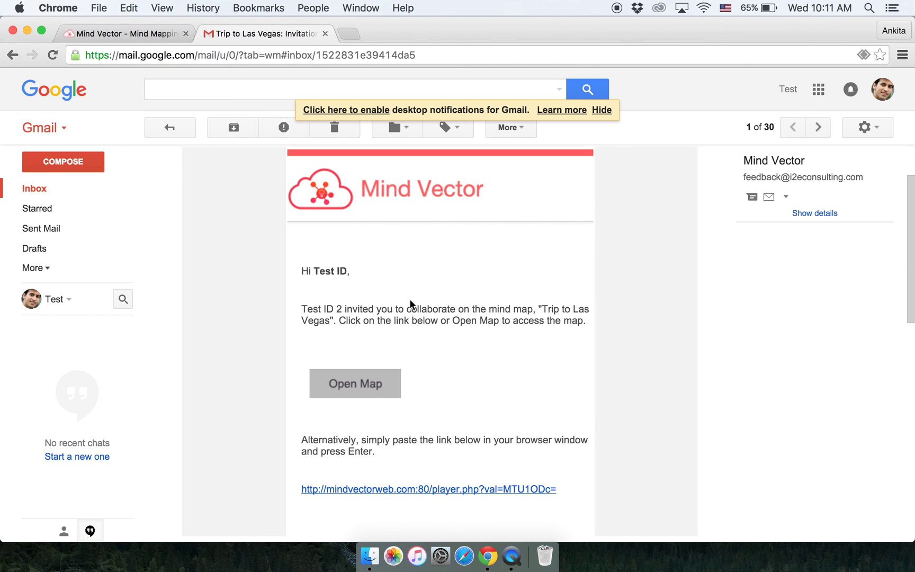
Switch back to the Mind Vector tab showing the saved maps list
click(145, 36)
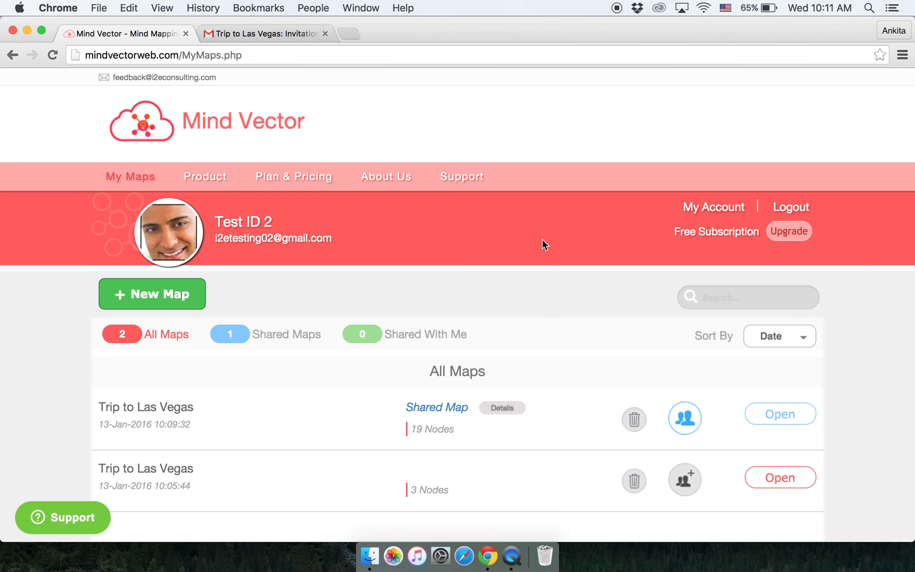